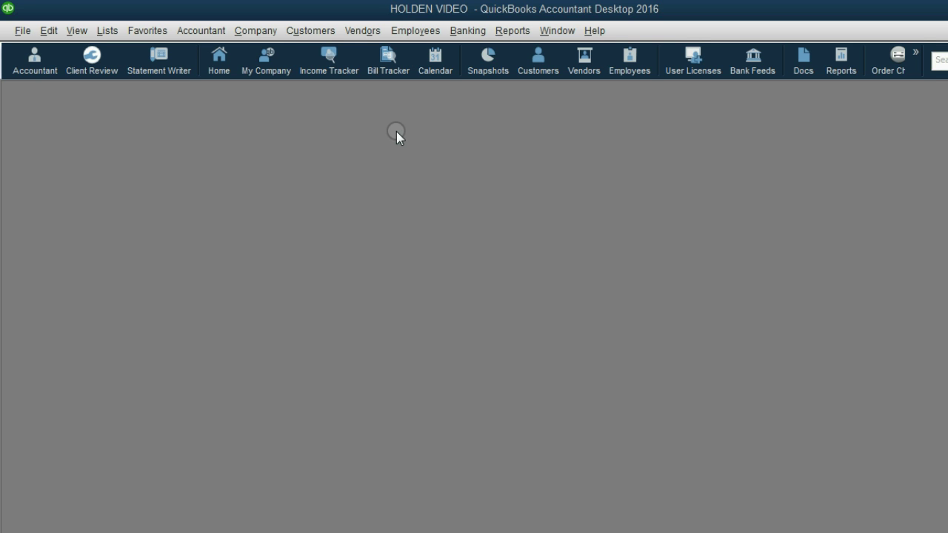
Start a new invoice and date it 01/15/2016
click(312, 32)
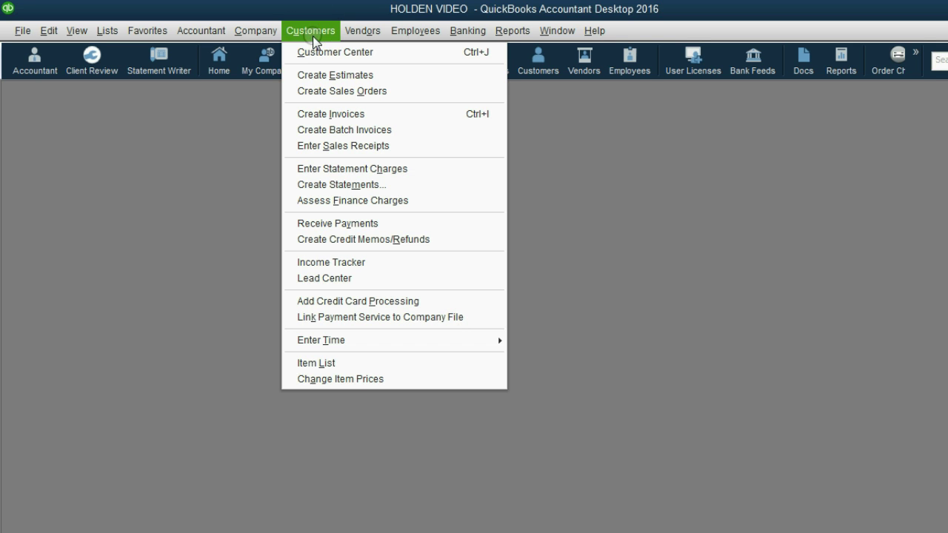
click(332, 112)
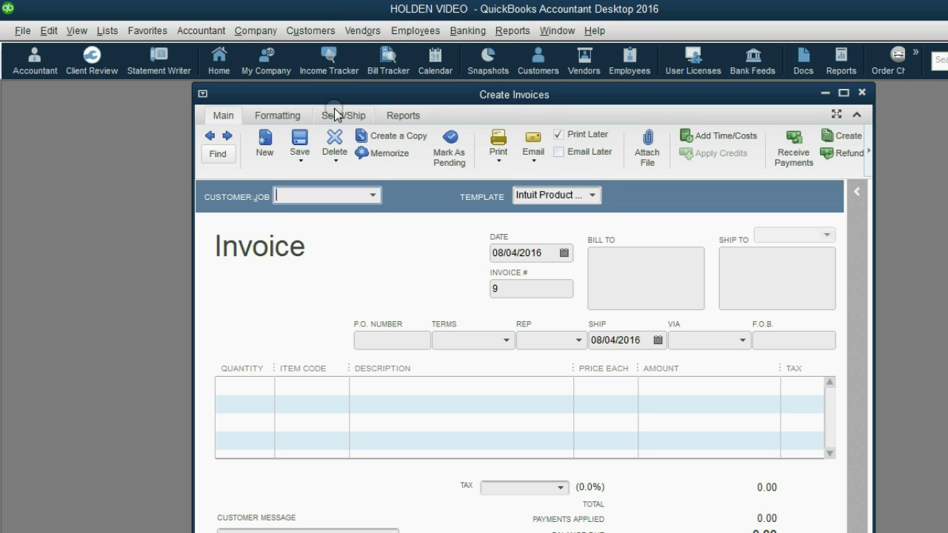
click(563, 253)
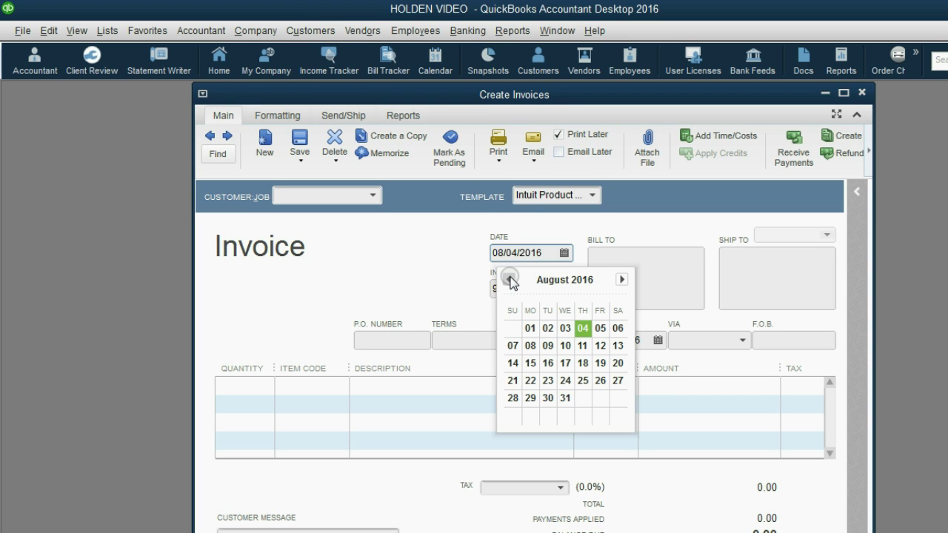
click(510, 279)
click(509, 279)
click(509, 279)
click(509, 279)
click(510, 279)
click(509, 279)
click(509, 279)
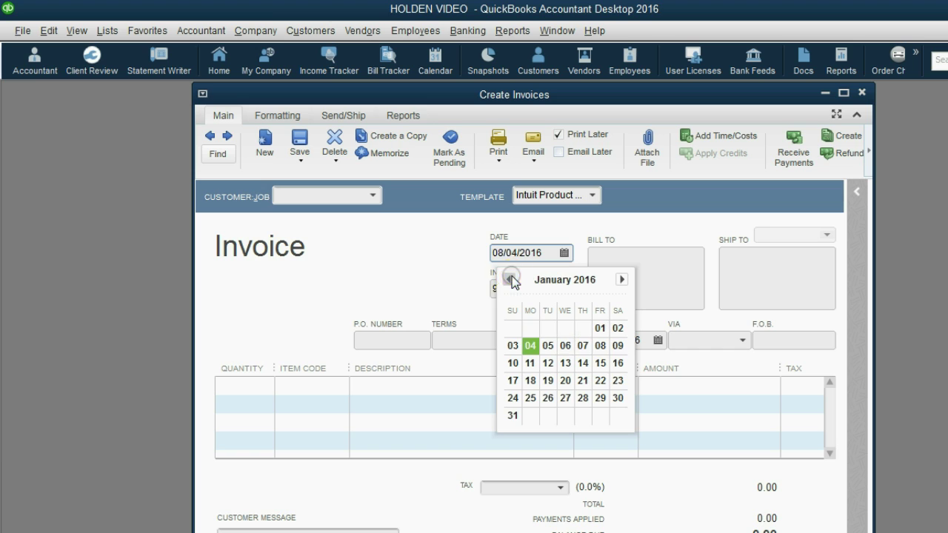
click(600, 363)
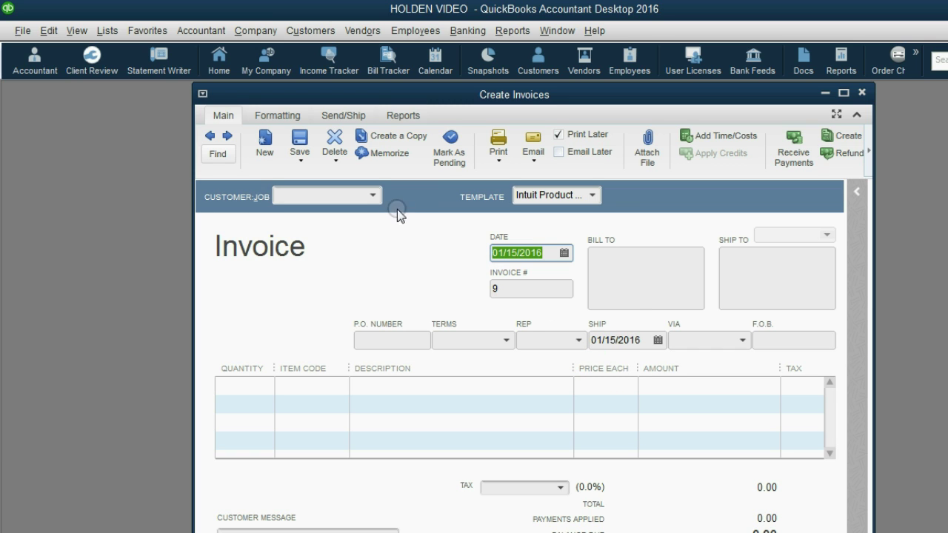
Select the customer for the 01/15/2016 invoice and add the EDITING service item on the first line
click(372, 195)
click(371, 271)
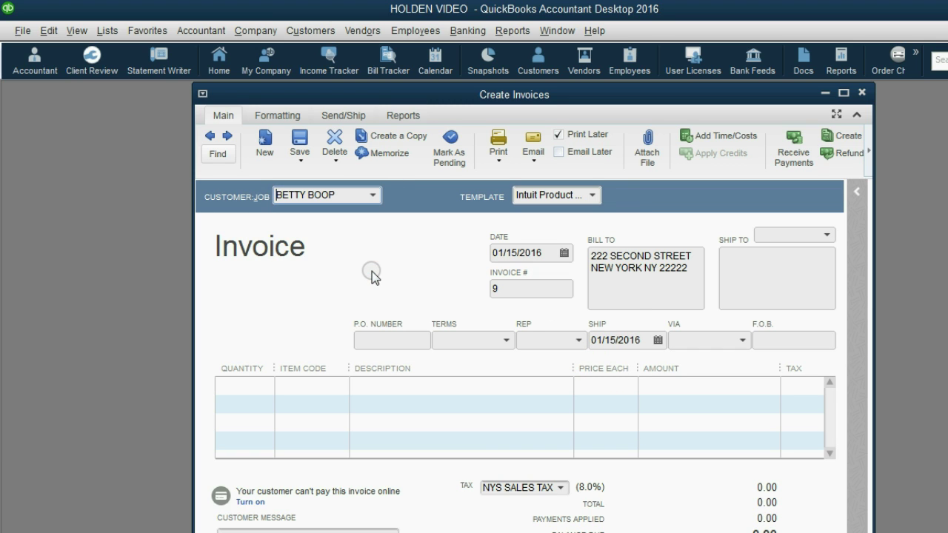
click(286, 383)
click(339, 385)
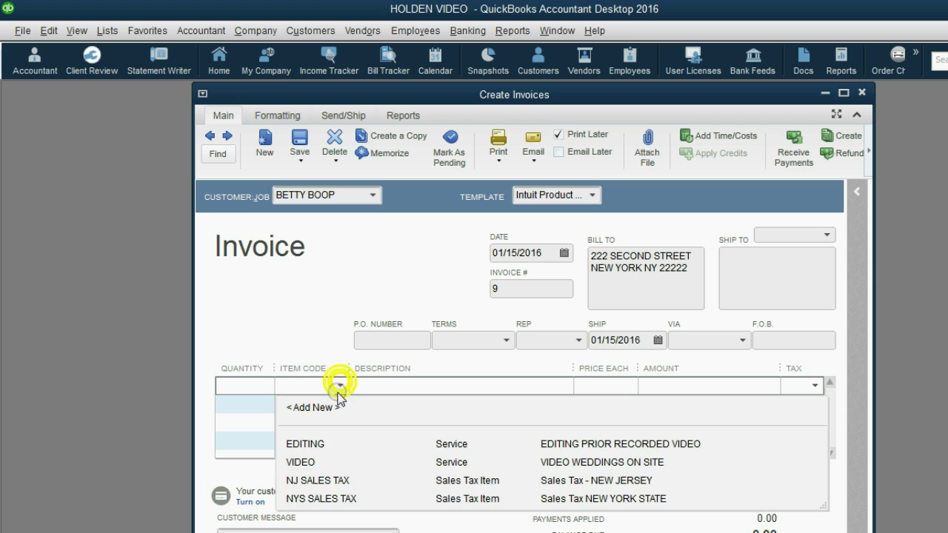
click(326, 444)
Set the EDITING line's quantity to 10 and save the invoice
click(259, 387)
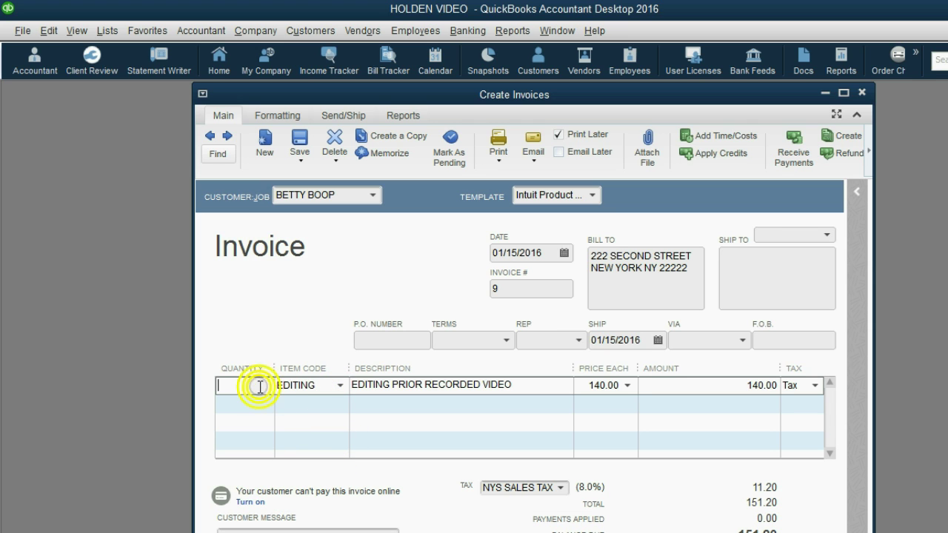
key(alt+Tab)
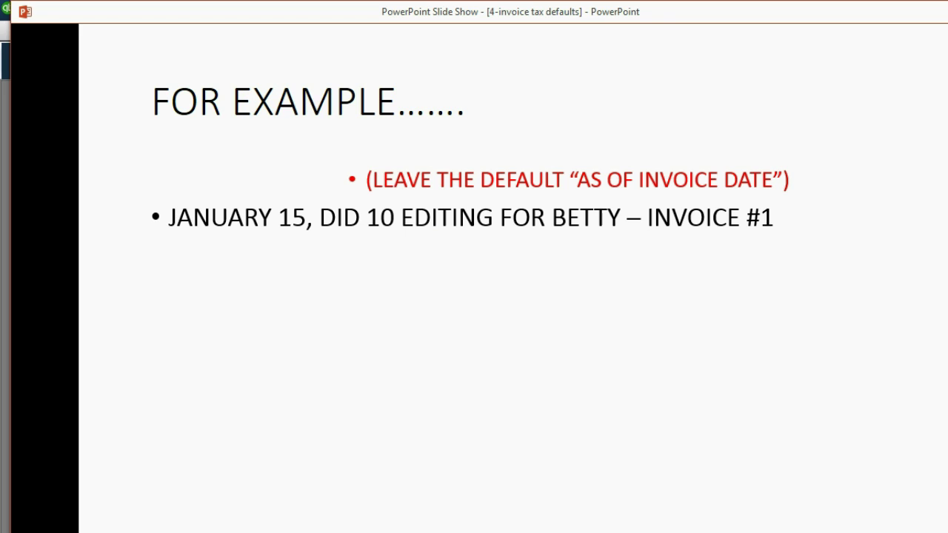
key(alt+Tab)
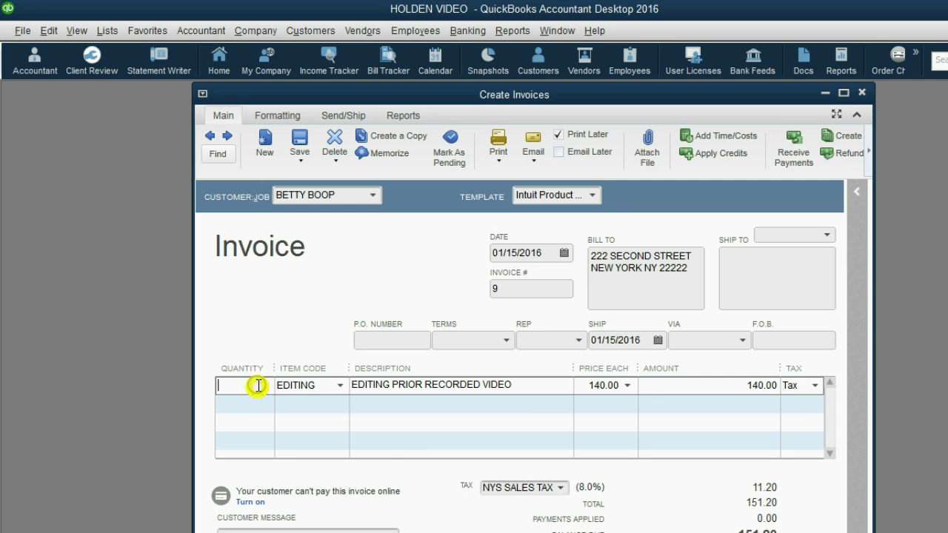
text(10)
key(Tab)
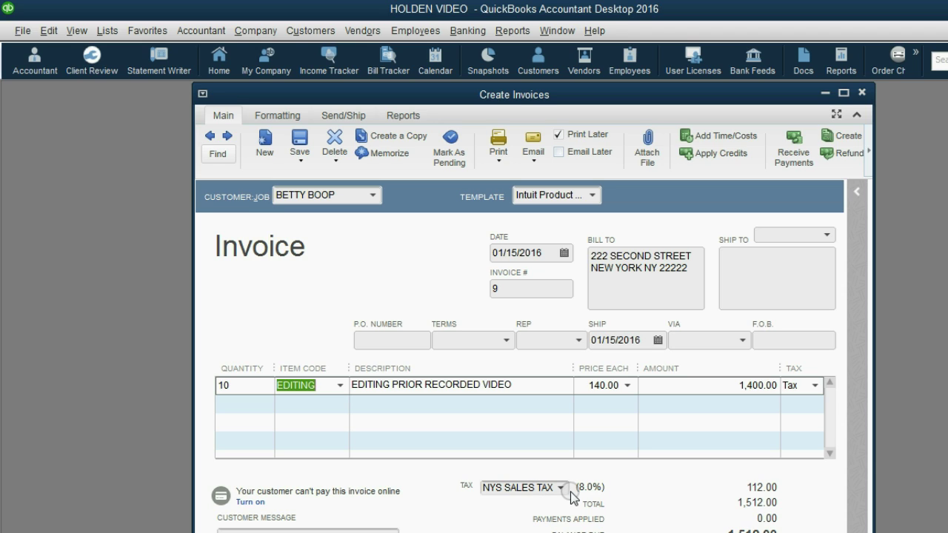
click(595, 386)
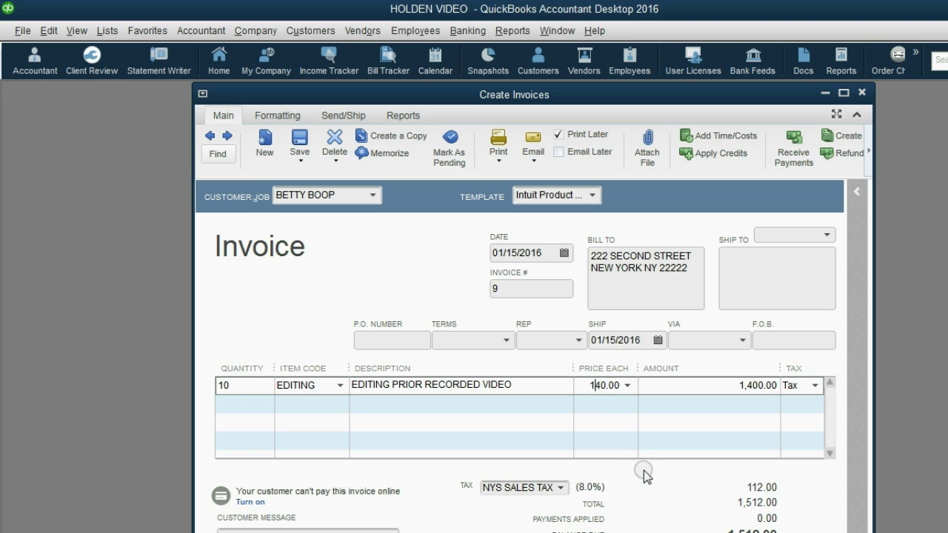
key(alt+n)
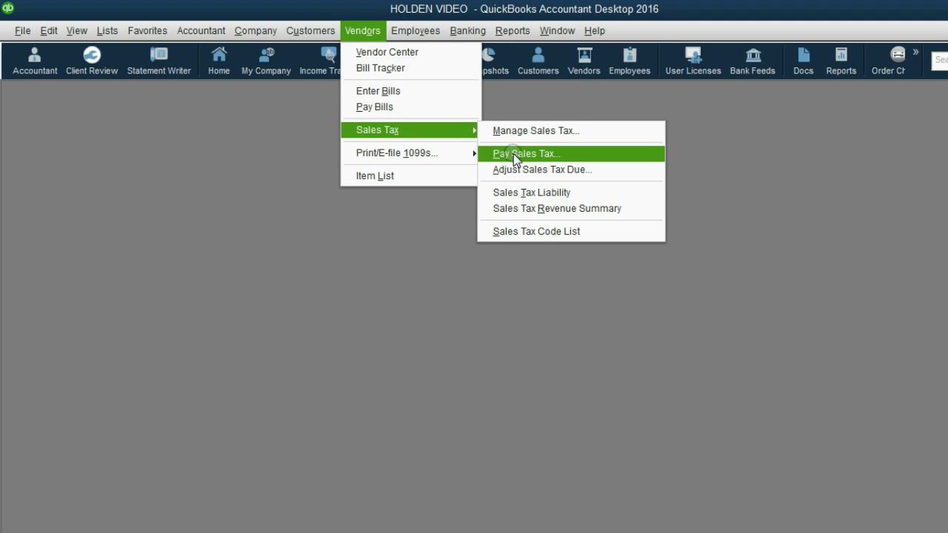
Generate the Sales Tax Liability report for all dates
click(536, 193)
click(199, 205)
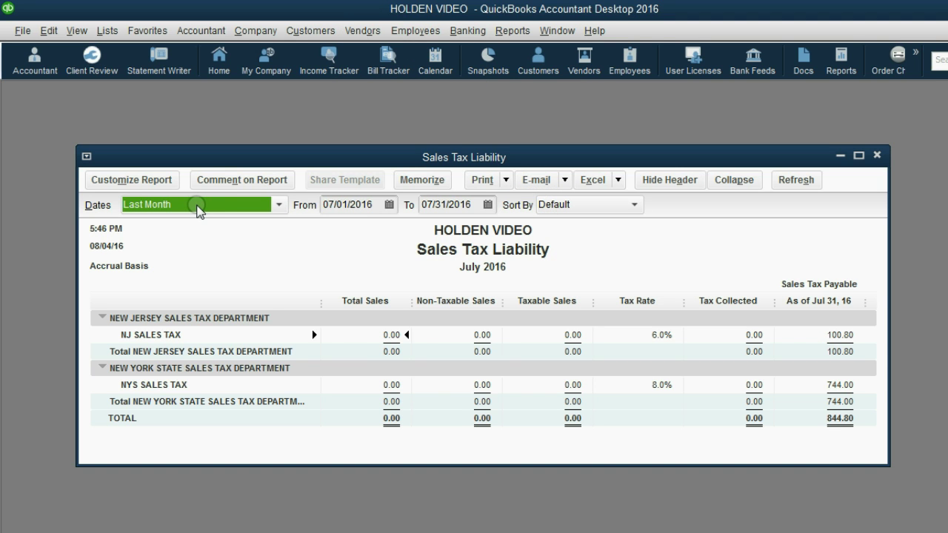
text(All)
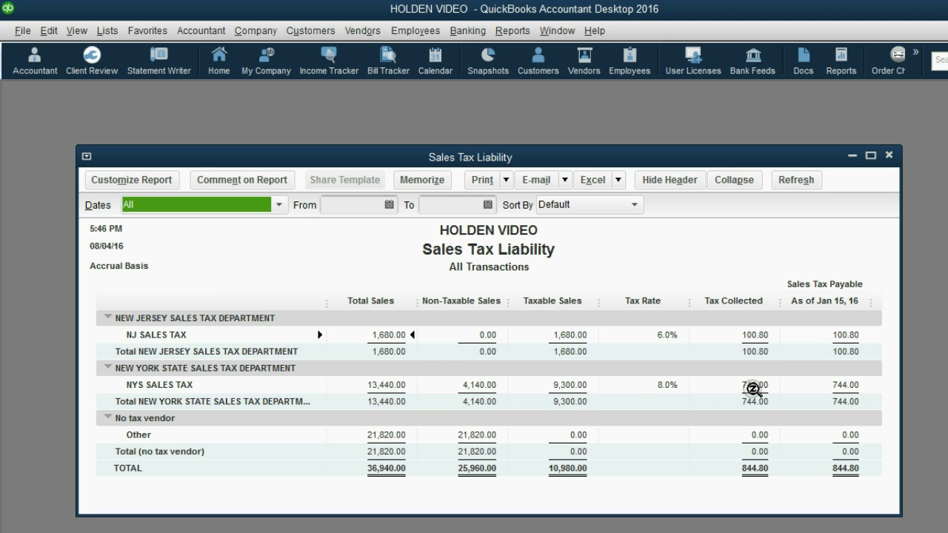
Drill down into the tax collected for NYS SALES TAX and open the invoice dated 01/15/2016 from the detail report
click(748, 387)
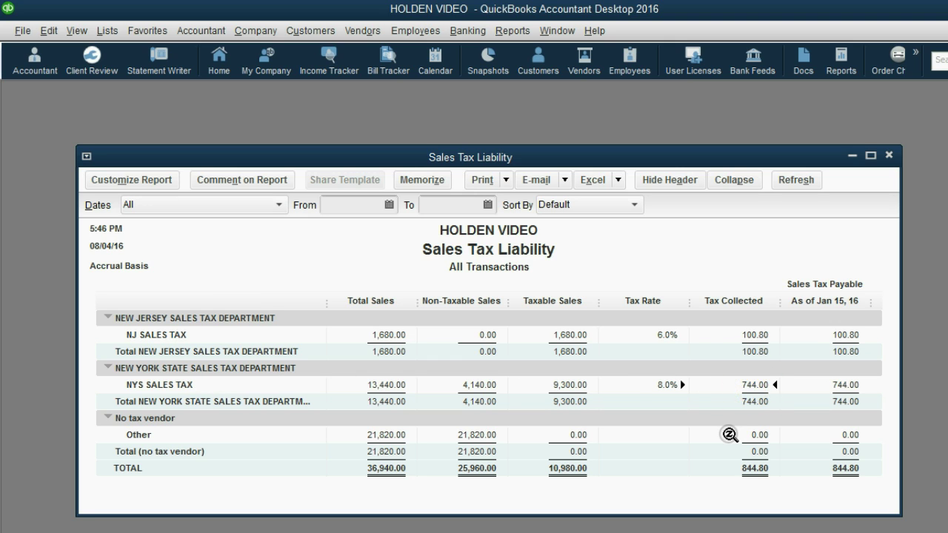
double_click(756, 385)
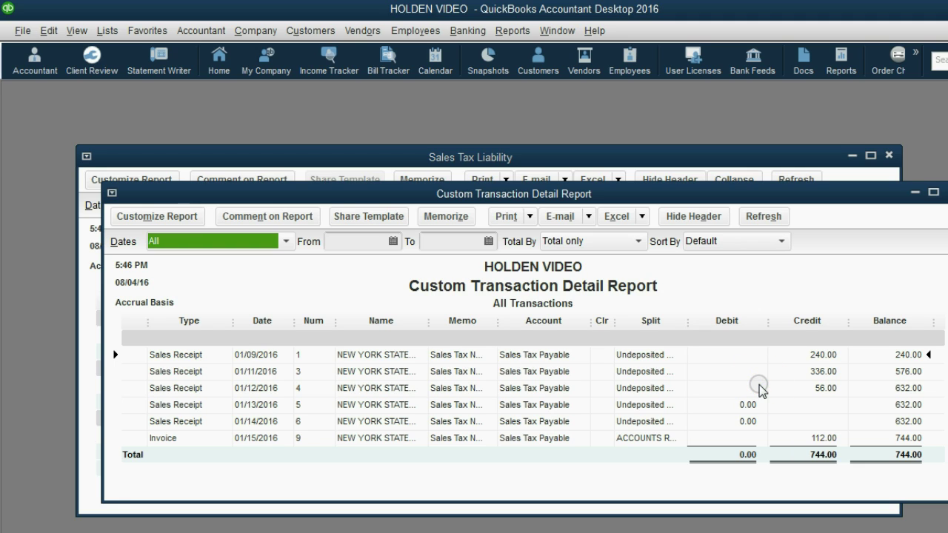
click(274, 420)
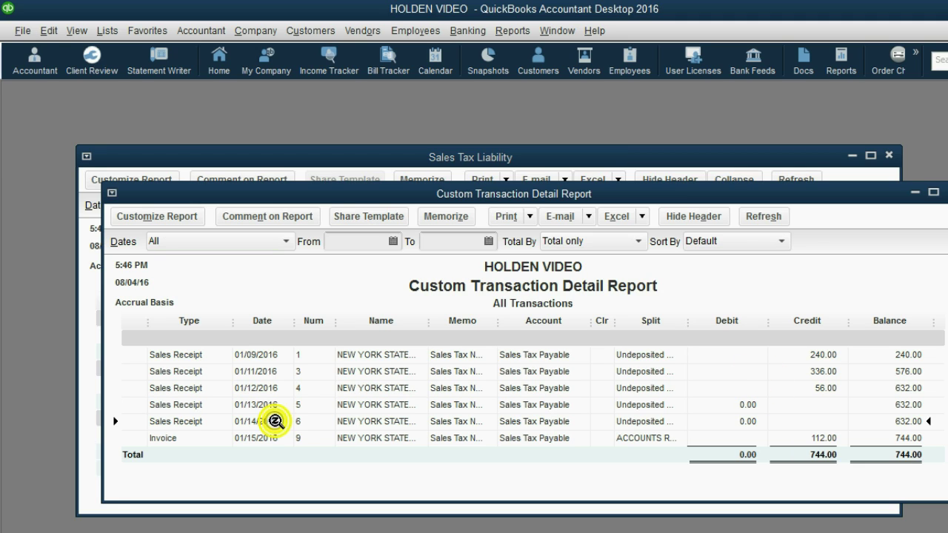
click(274, 438)
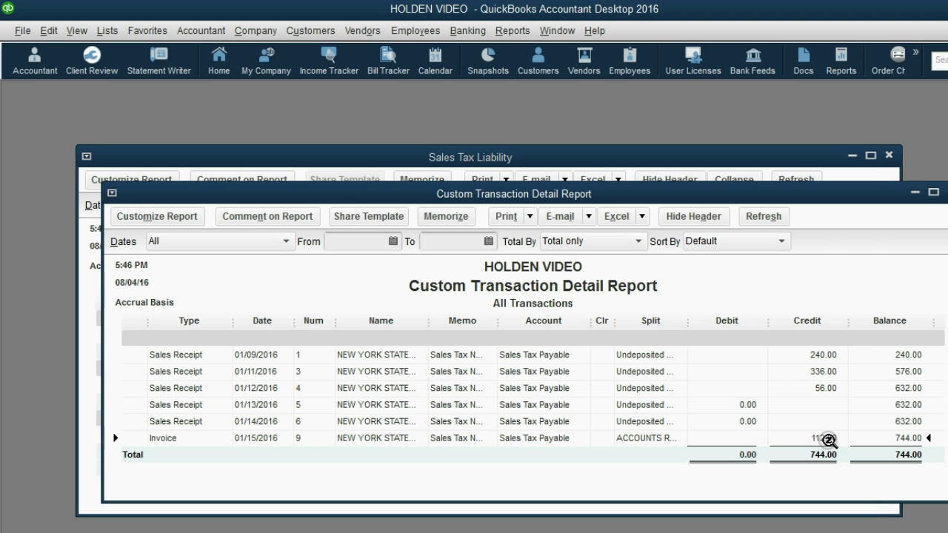
double_click(829, 440)
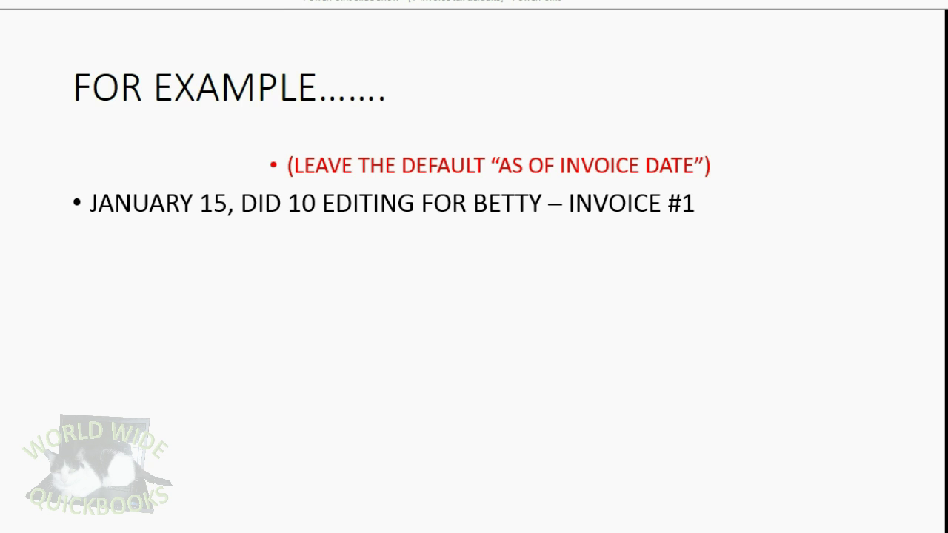
key(Right)
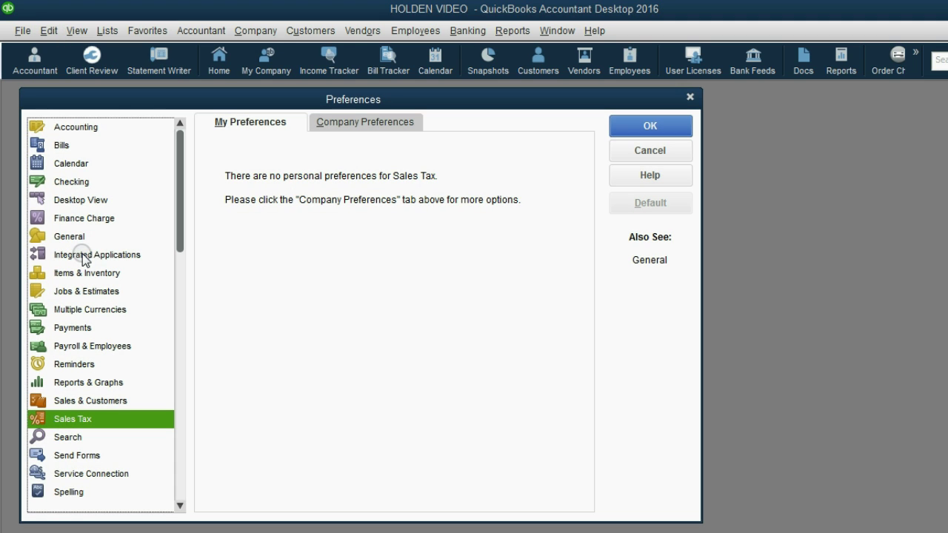
Change the company's Sales Tax preference to owe sales tax upon receipt of payment (Cash Basis) and save it
click(94, 400)
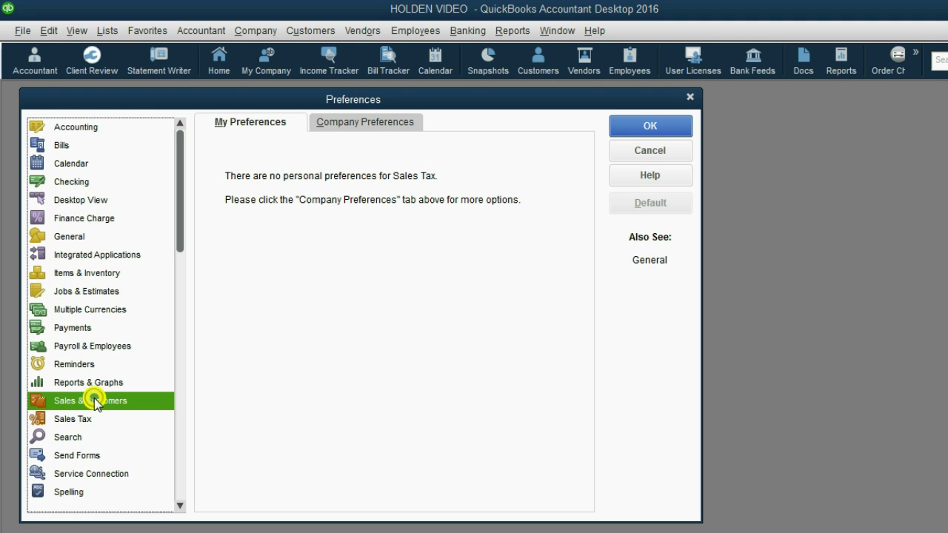
click(94, 419)
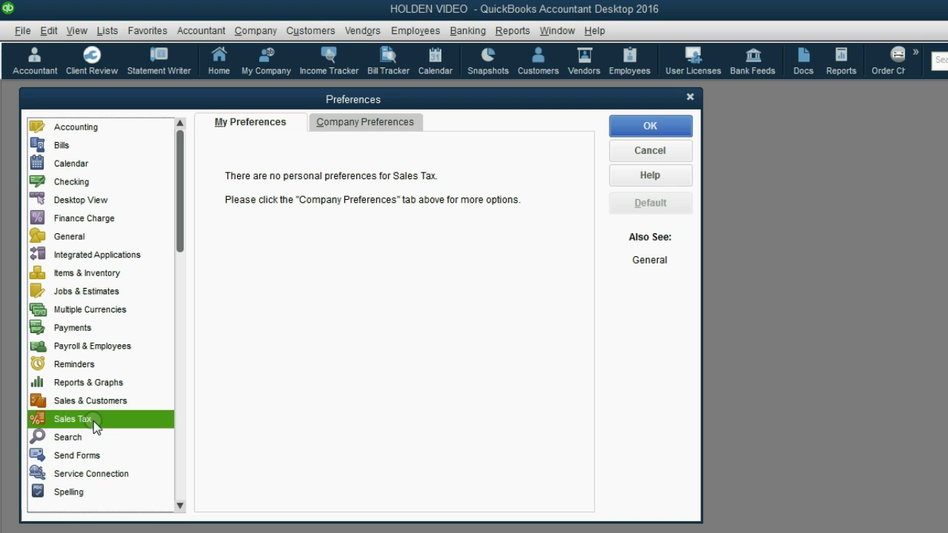
click(369, 122)
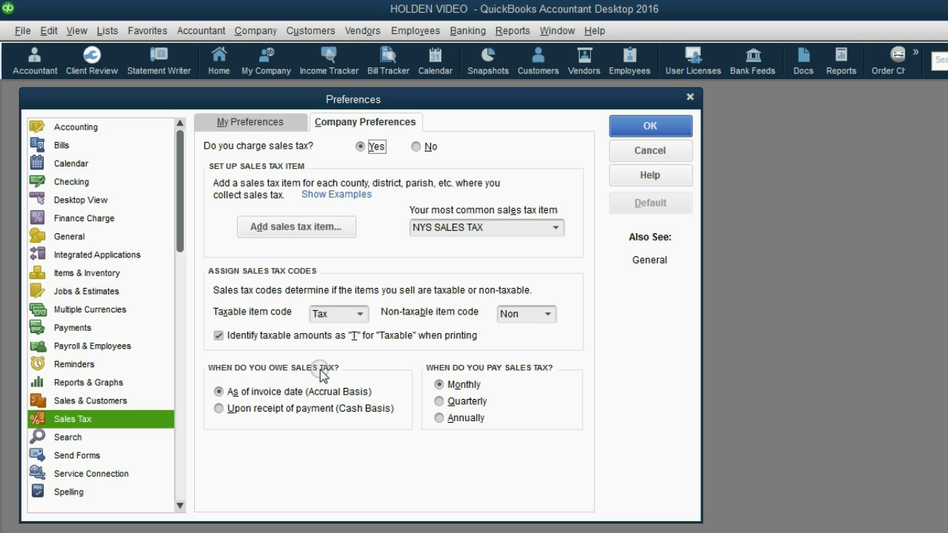
click(258, 408)
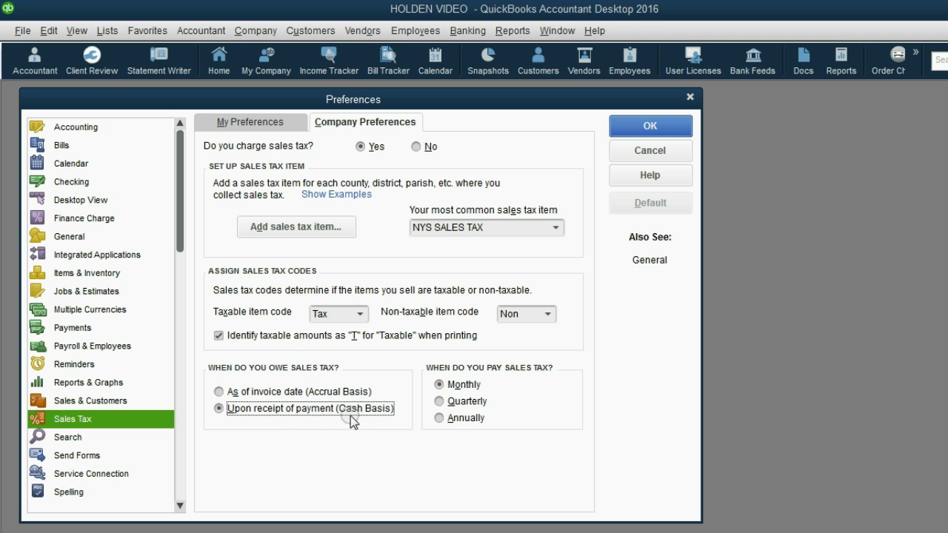
click(645, 128)
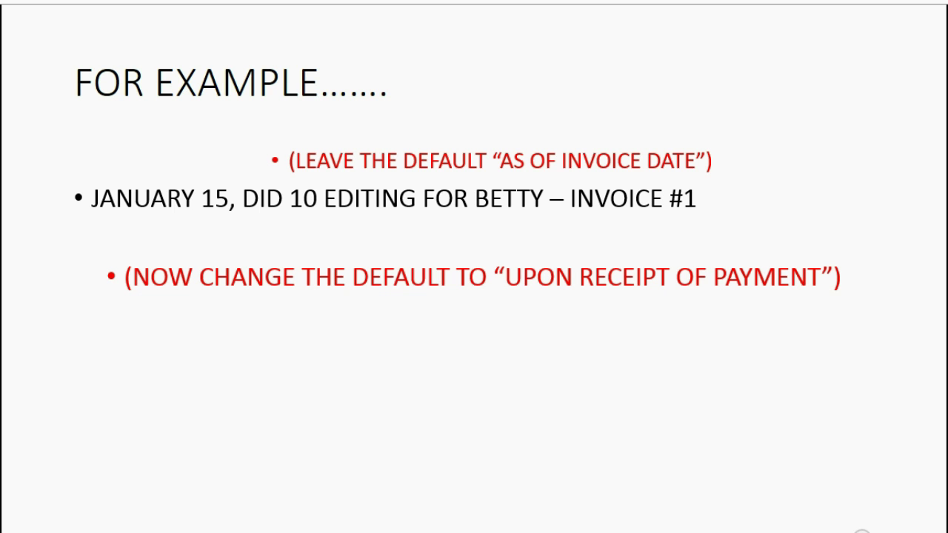
click(862, 528)
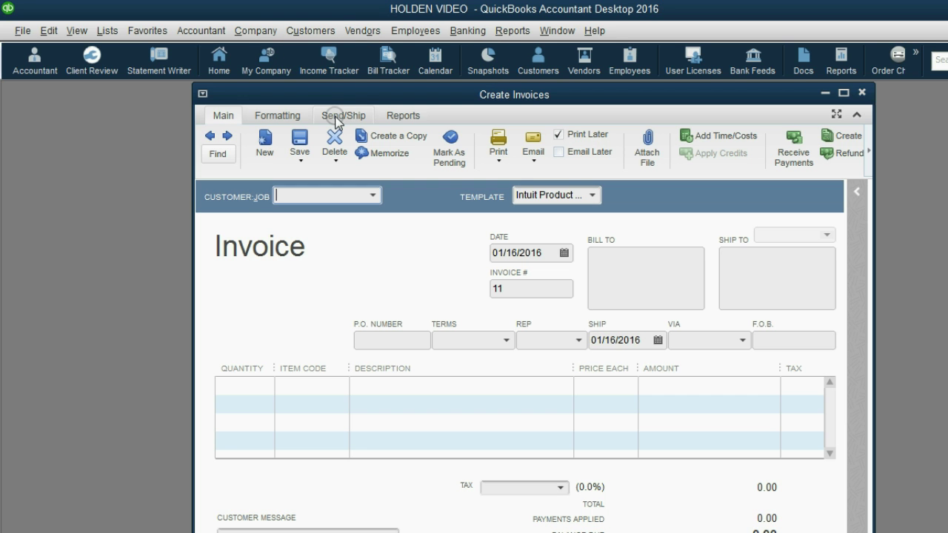
Date the new invoice 01/16/2016 and select the same customer as on the previous invoice
click(564, 254)
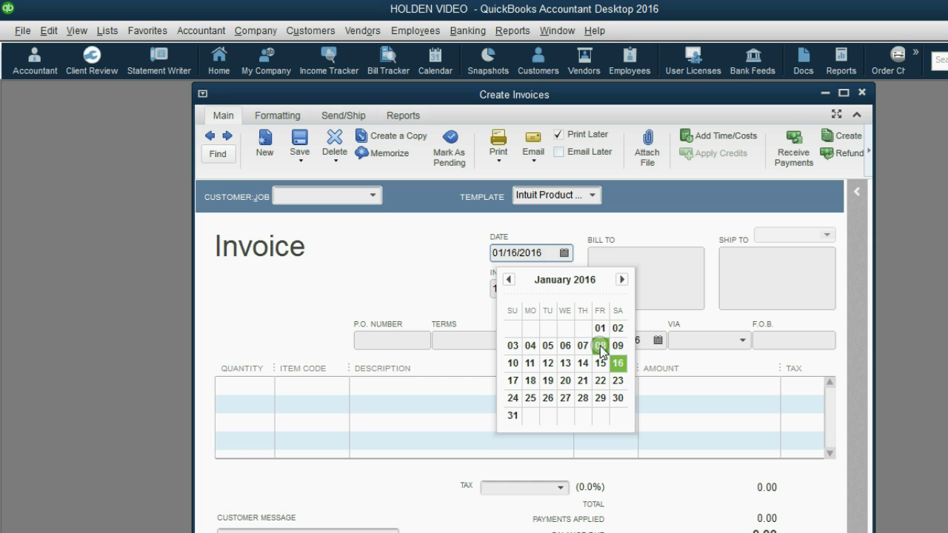
click(617, 363)
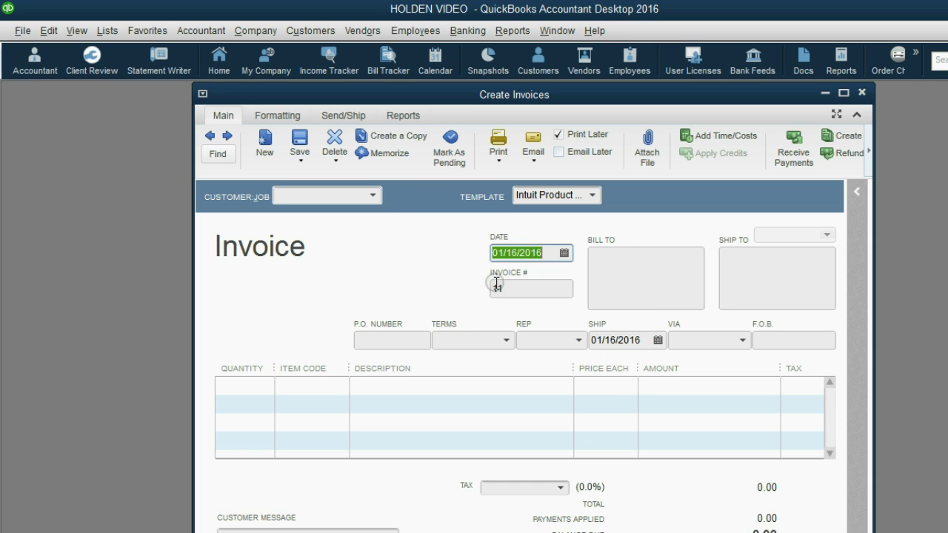
click(372, 195)
click(371, 271)
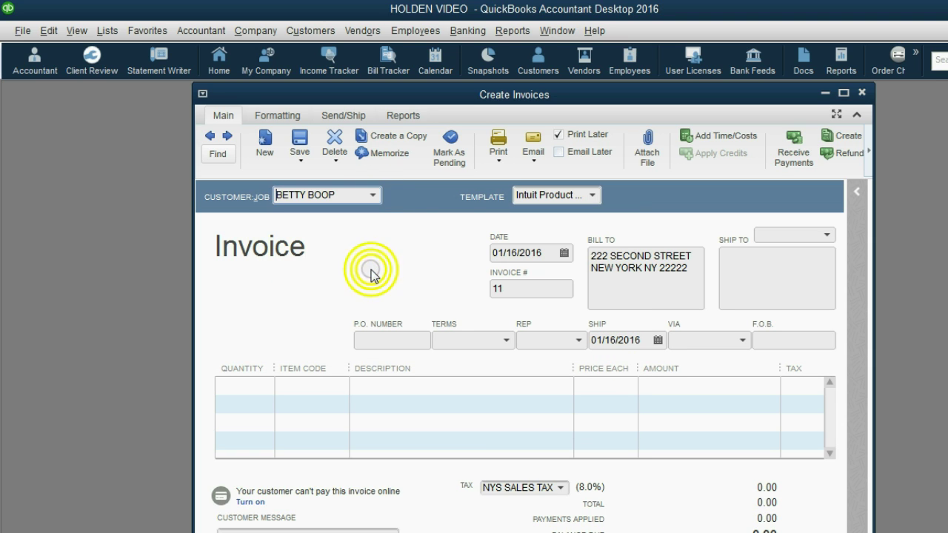
Add the EDITING service item to the 01/16/2016 invoice with a quantity of 20
click(334, 385)
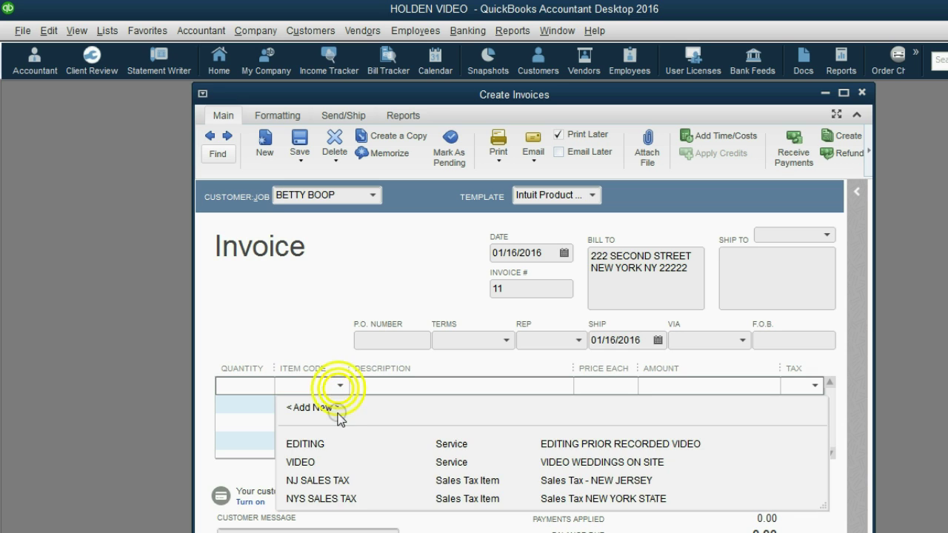
click(332, 443)
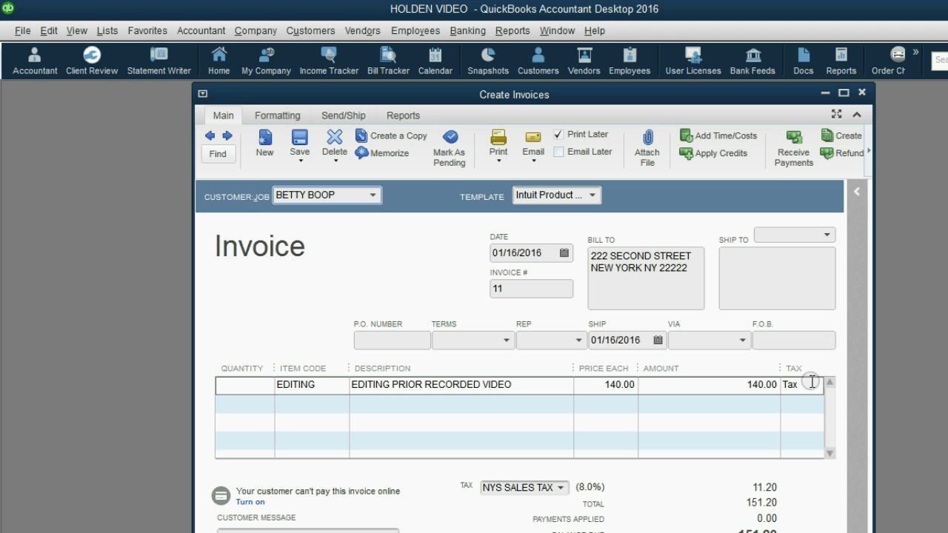
click(250, 383)
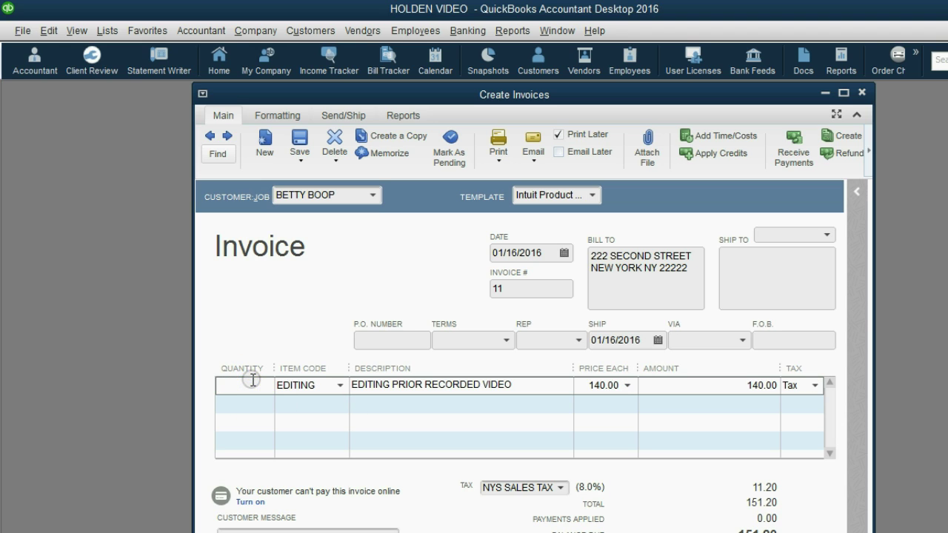
text(20)
key(Tab)
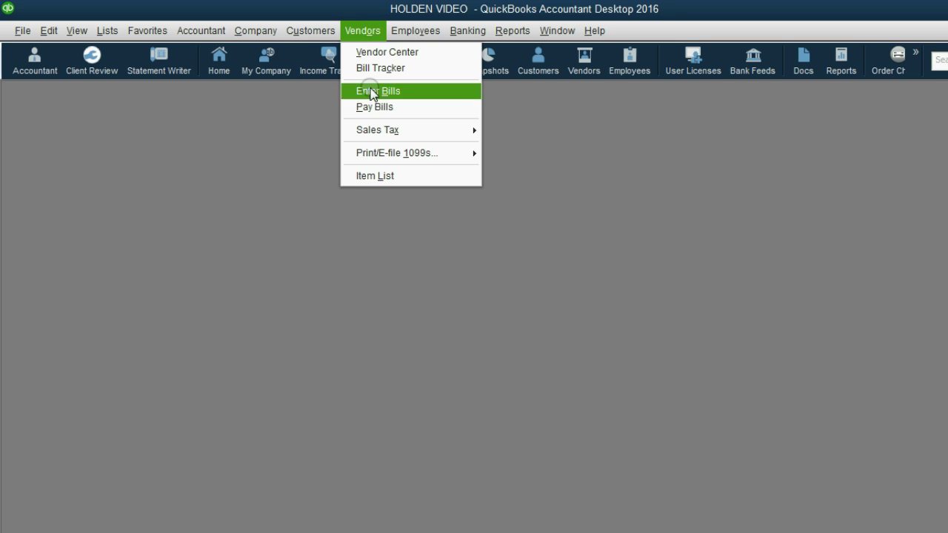
Run the Sales Tax Liability report with its date range set to All
mouse_move(389, 130)
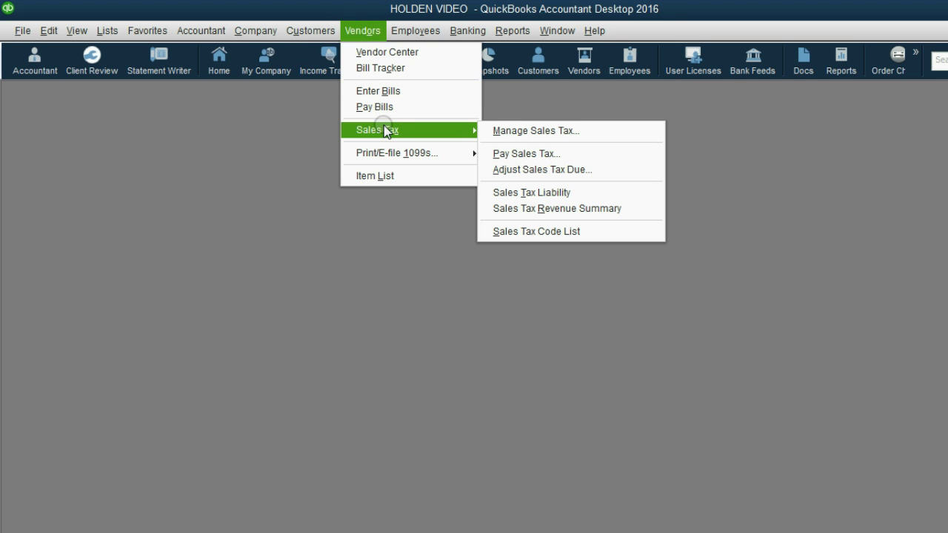
click(540, 194)
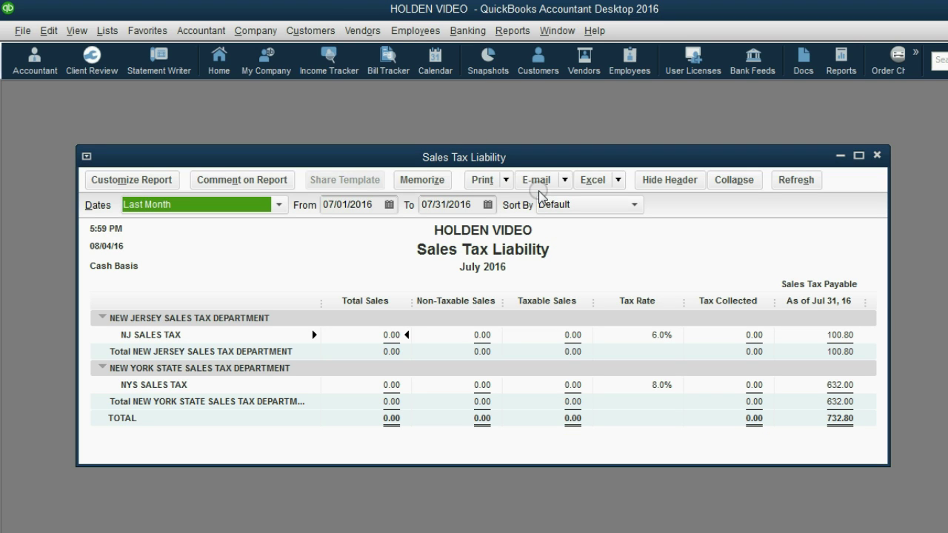
click(222, 205)
click(224, 213)
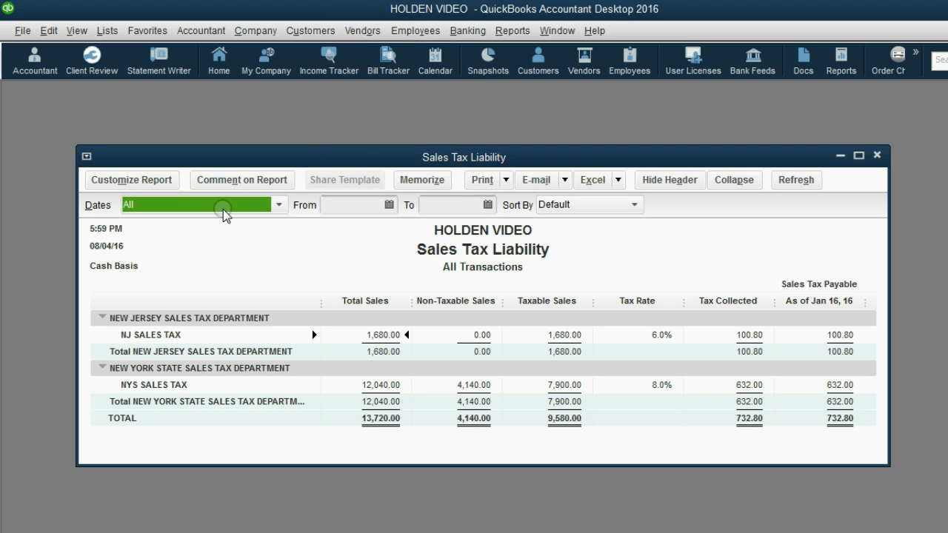
Drill down into the tax collected for NYS SALES TAX and check the detail report for the 01/16/2016 invoice
click(170, 385)
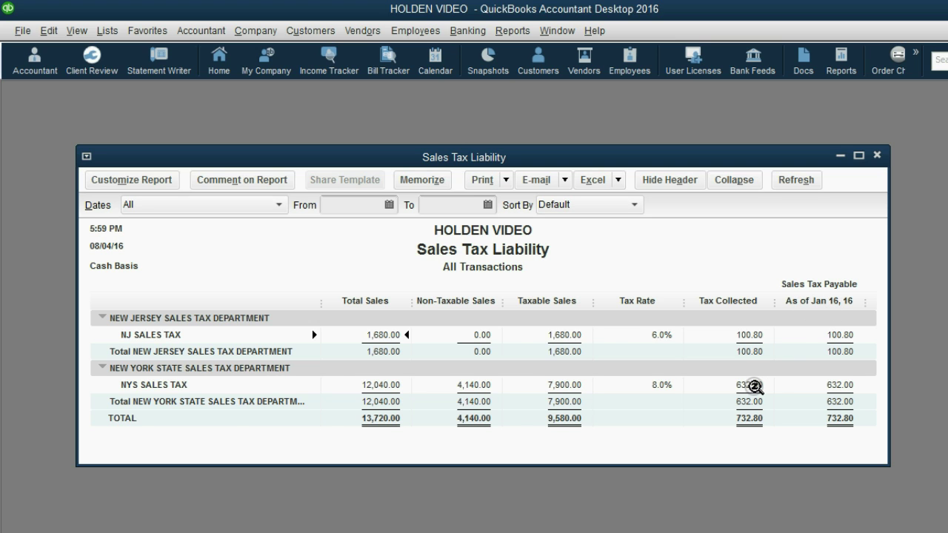
double_click(754, 387)
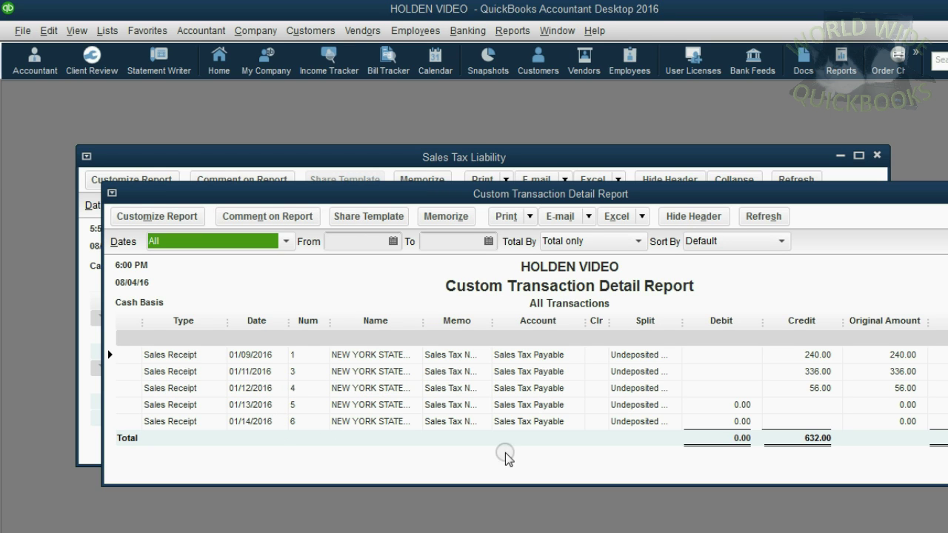
click(635, 452)
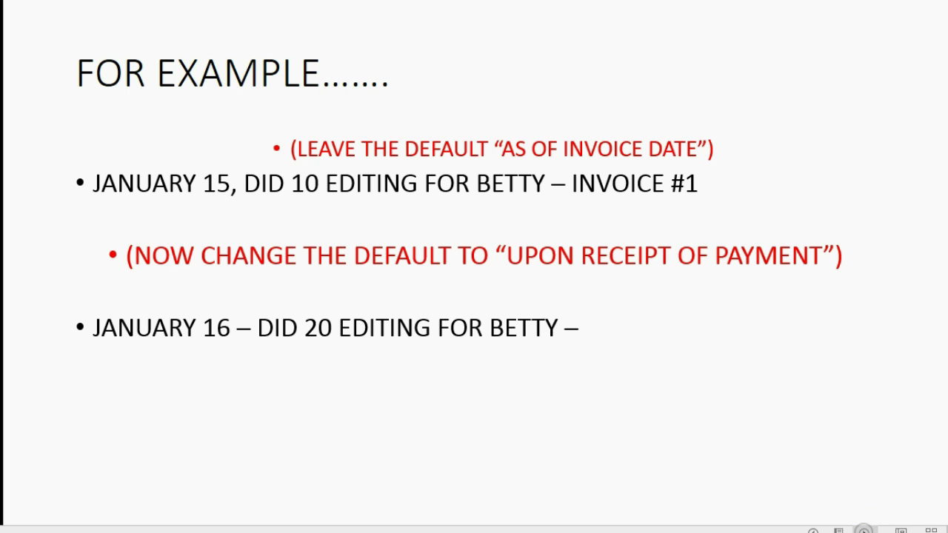
key(Right)
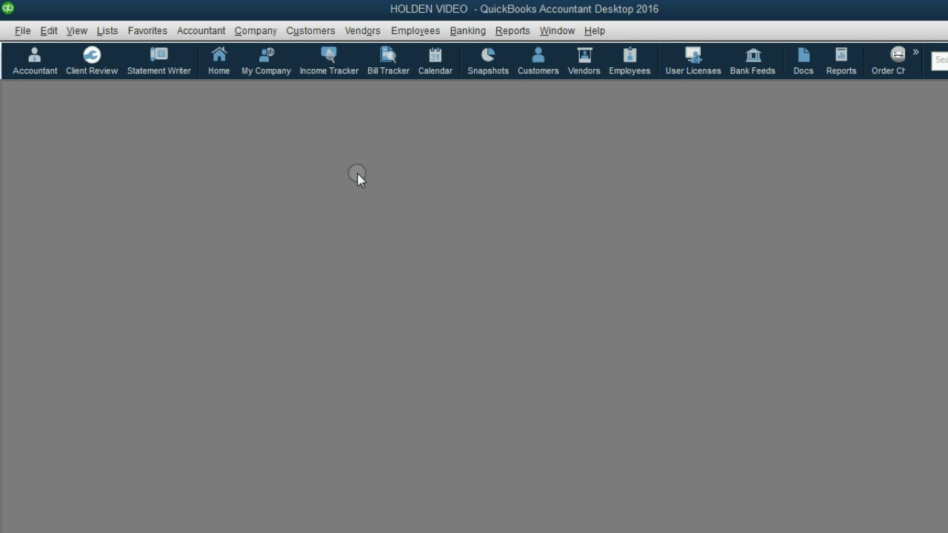
Start a new customer payment dated 01/17/2016 with cash as the payment method
click(302, 31)
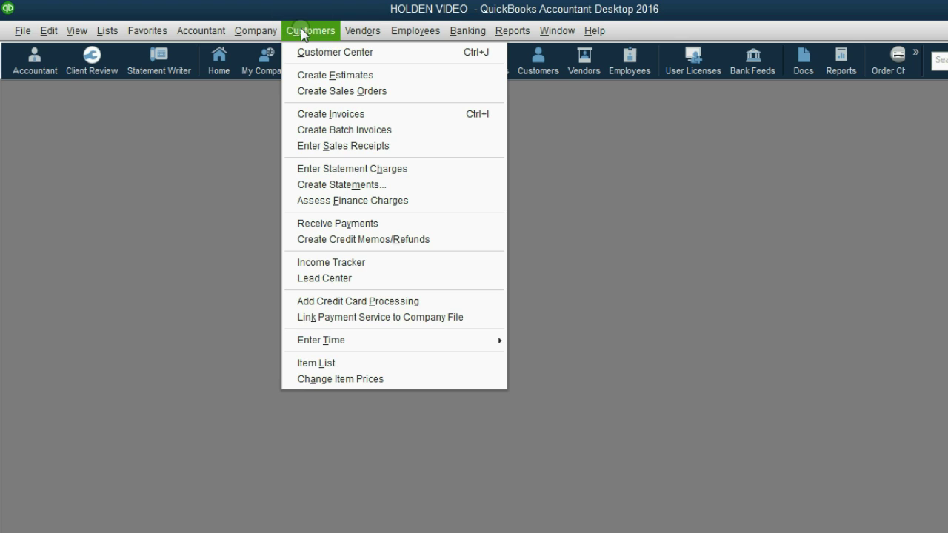
click(392, 223)
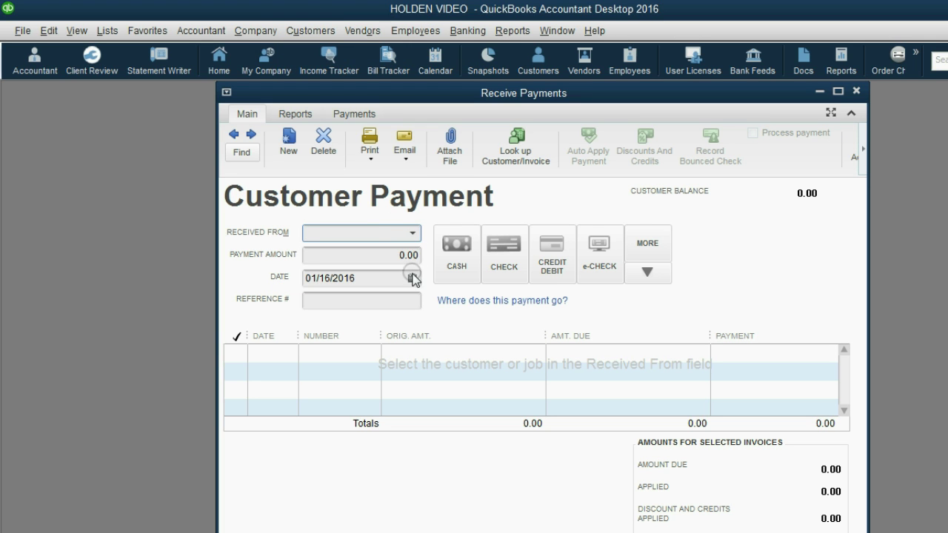
click(413, 279)
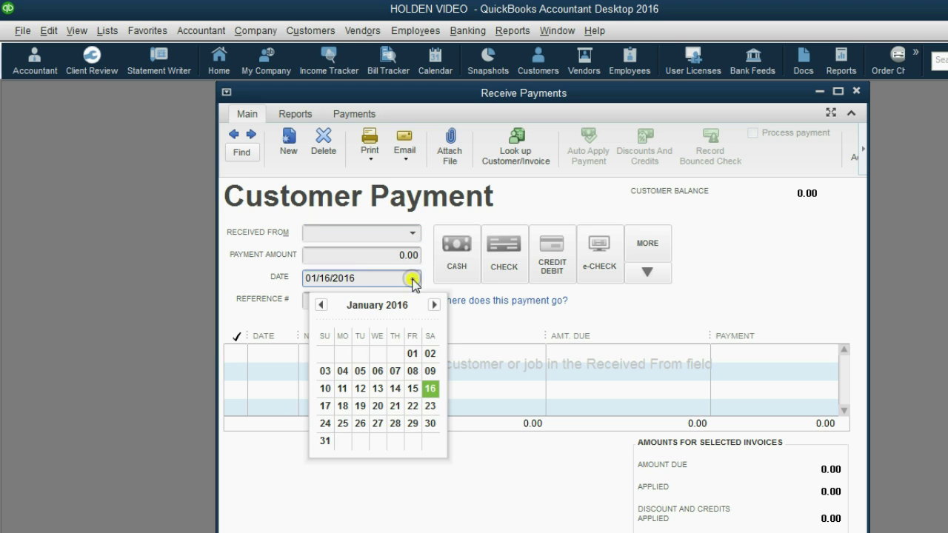
click(326, 407)
click(457, 269)
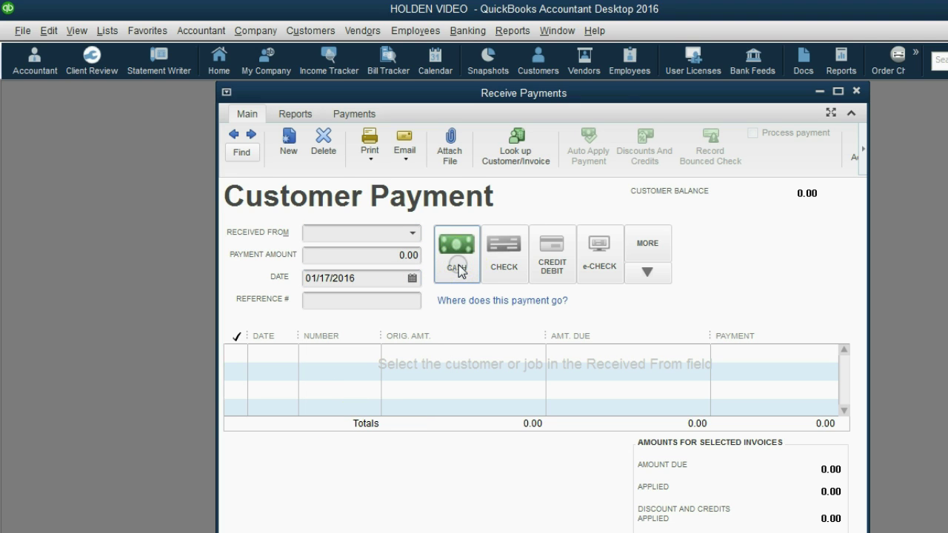
Select the customer from the 01/16/2016 invoice as the payer and set the payment amount to 1,400.00
click(409, 235)
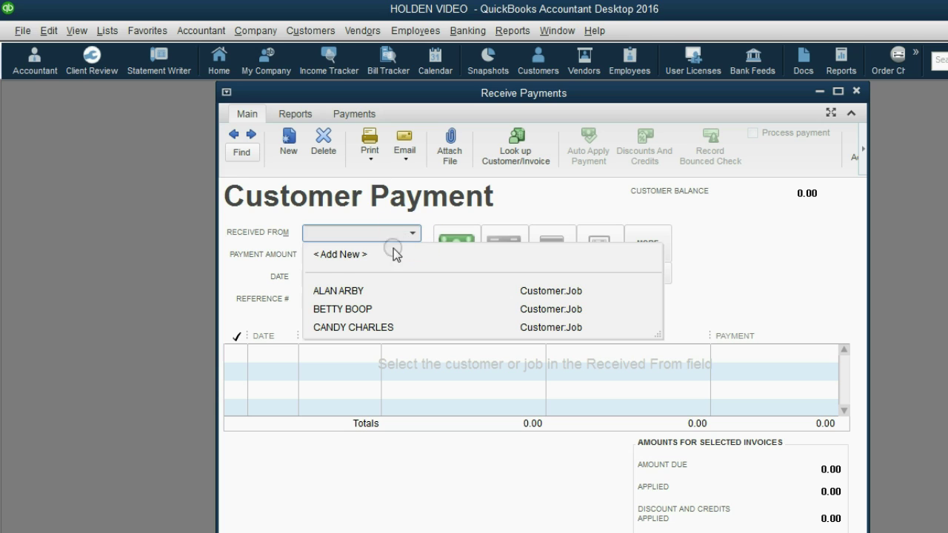
click(391, 309)
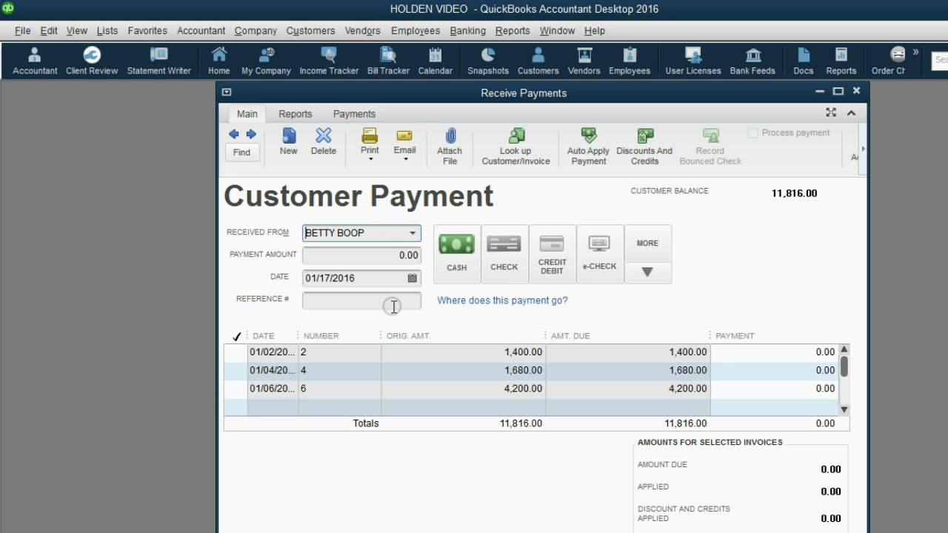
click(391, 254)
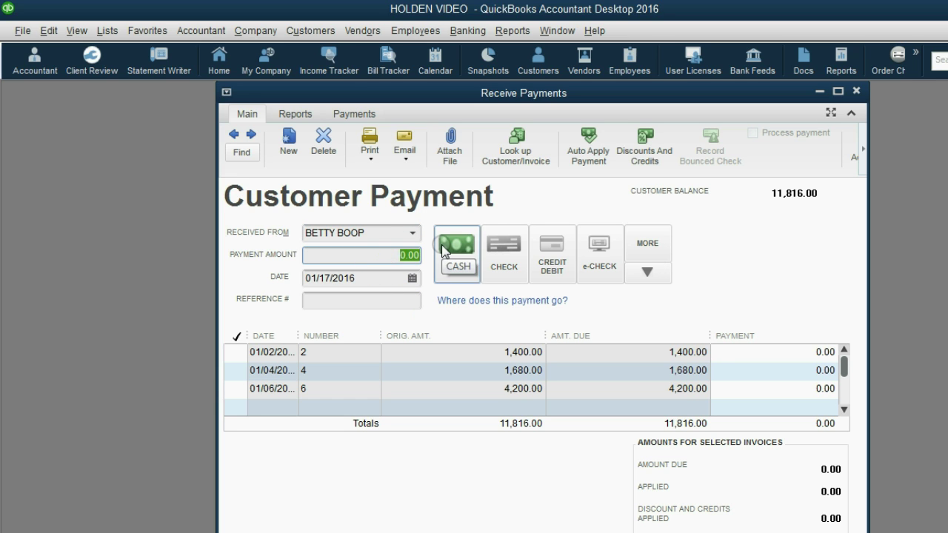
text(1400)
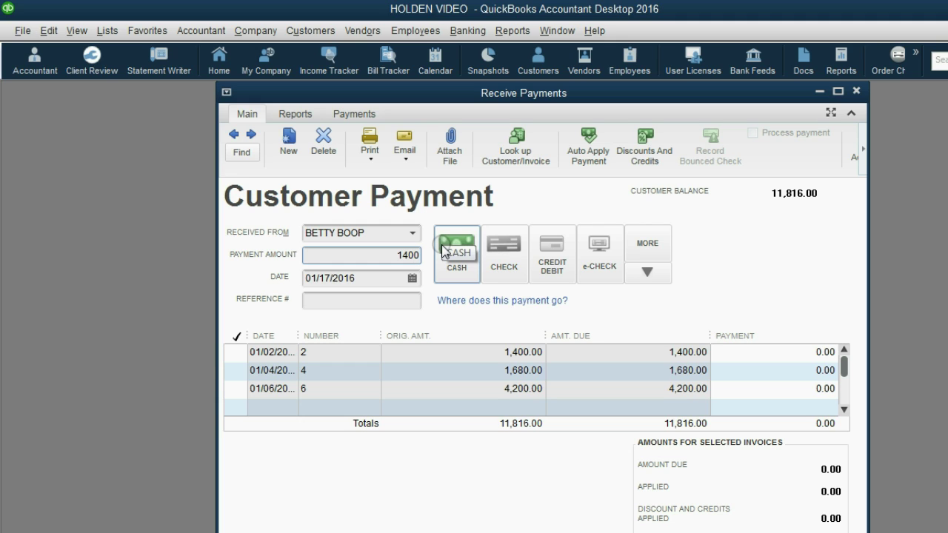
key(Tab)
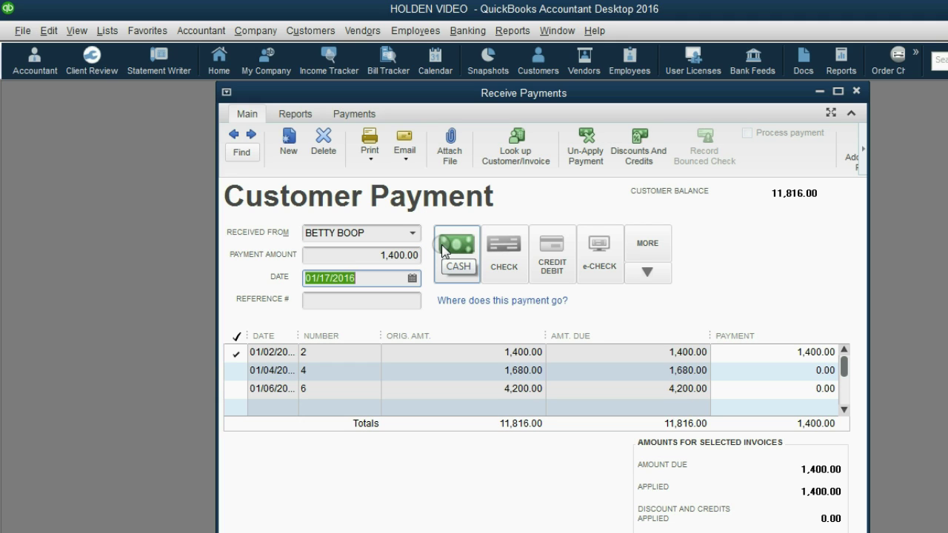
Unapply the payment from the 01/02/2016 invoice and apply it to the 01/16/2016 invoice instead
click(240, 354)
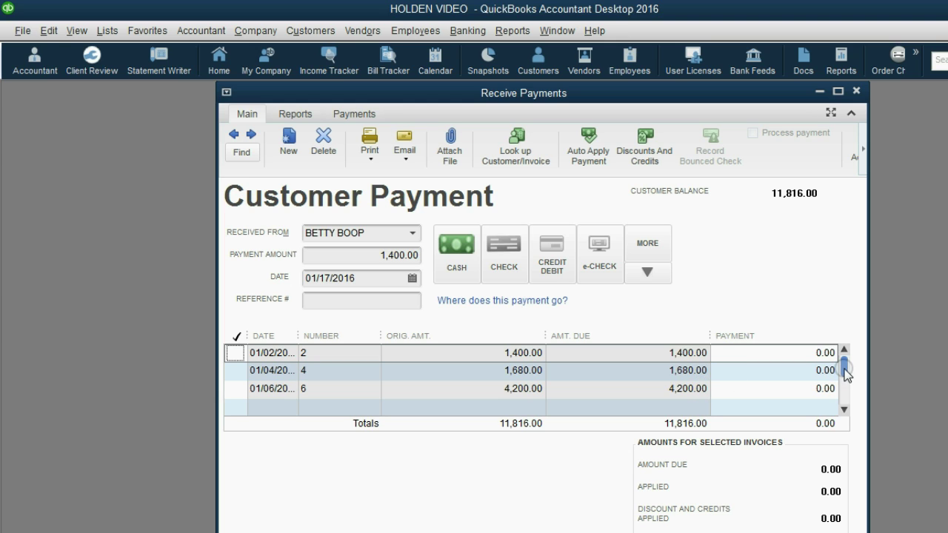
drag(843, 365, 845, 407)
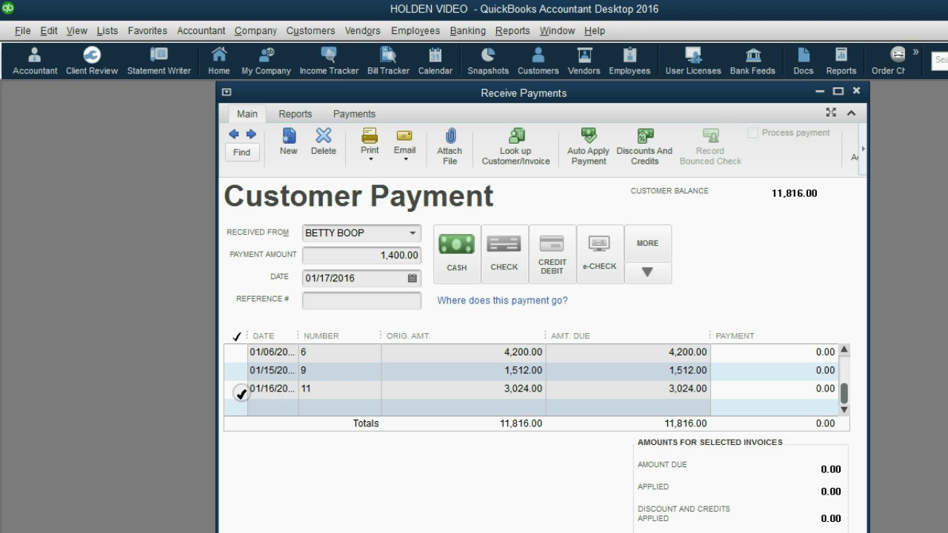
click(239, 391)
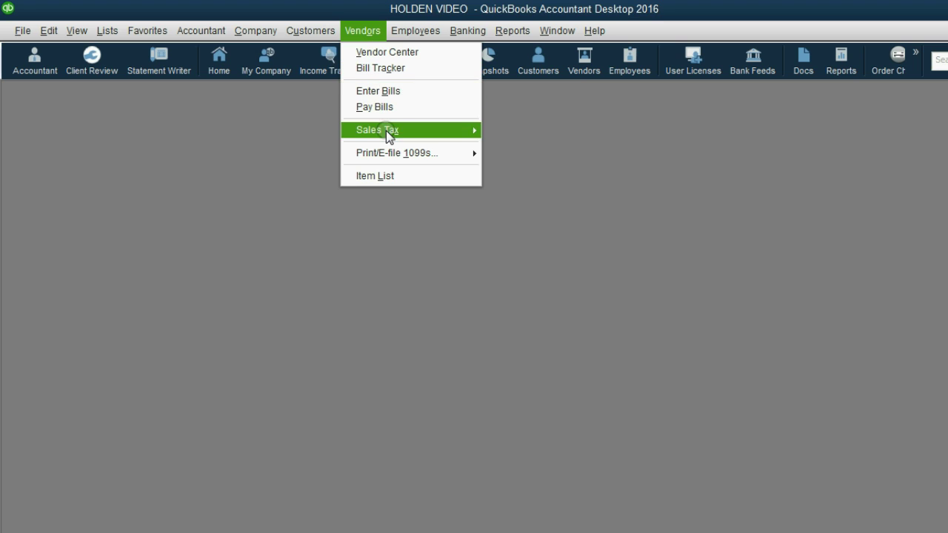
Rerun the Sales Tax Liability report for all dates and drill down into the NYS SALES TAX tax collected
mouse_move(407, 130)
click(533, 191)
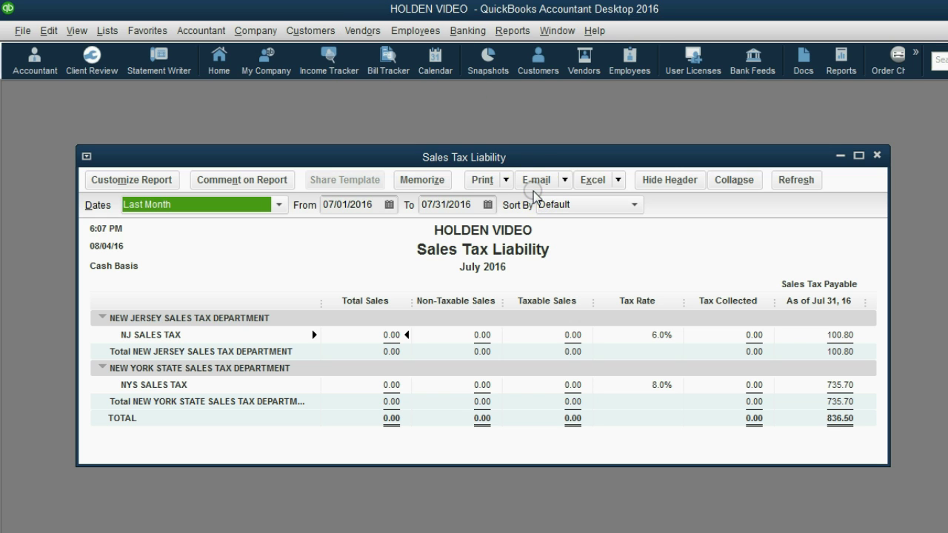
text(a)
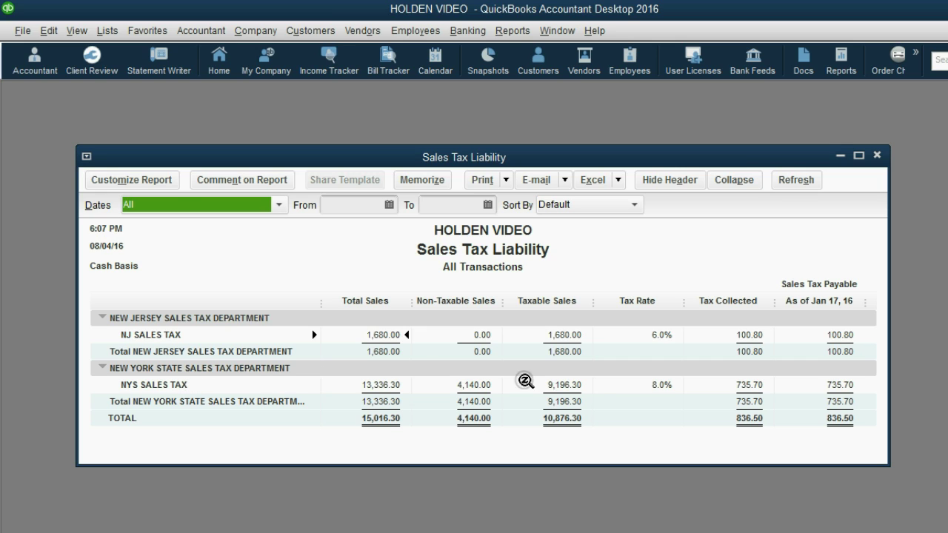
click(746, 386)
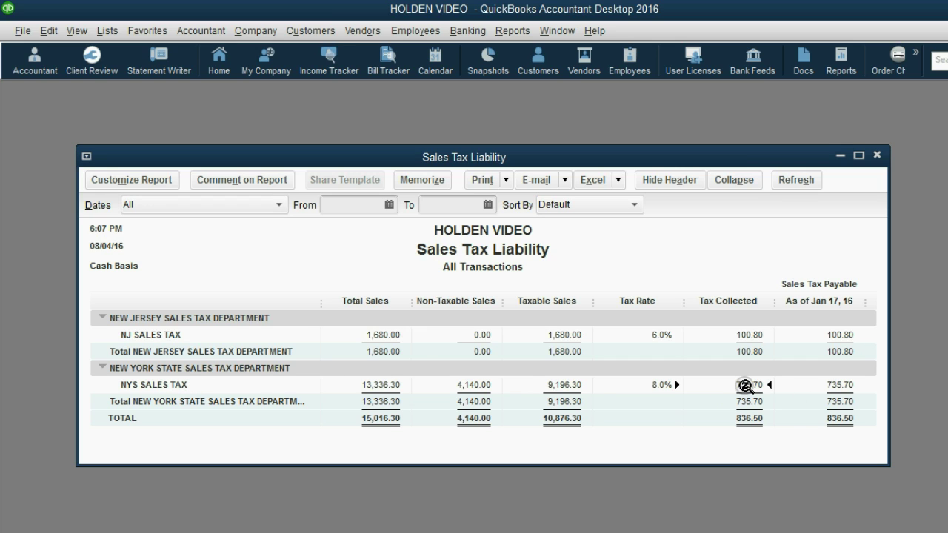
double_click(745, 386)
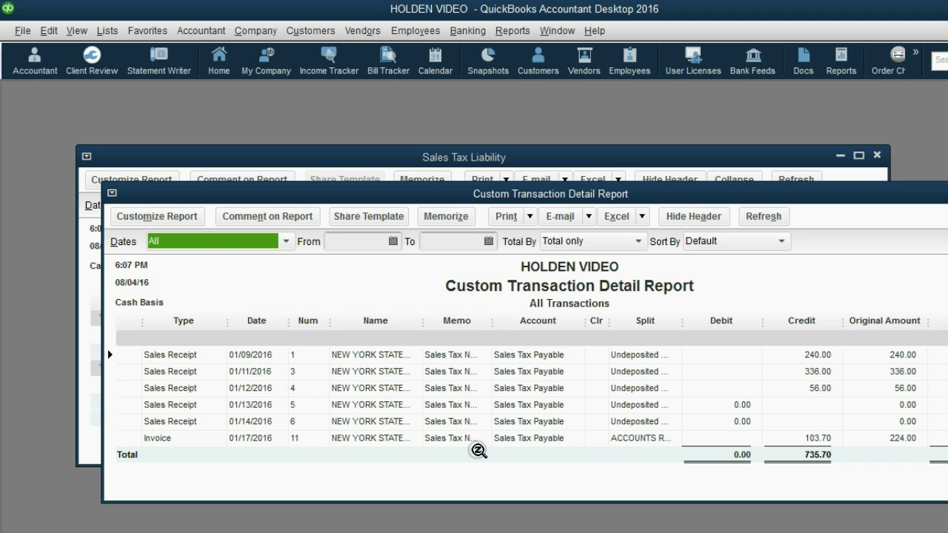
Open the invoice listed under 01/17/2016 in the detail report to compare its sales tax and applied payment with the credit amount
click(251, 441)
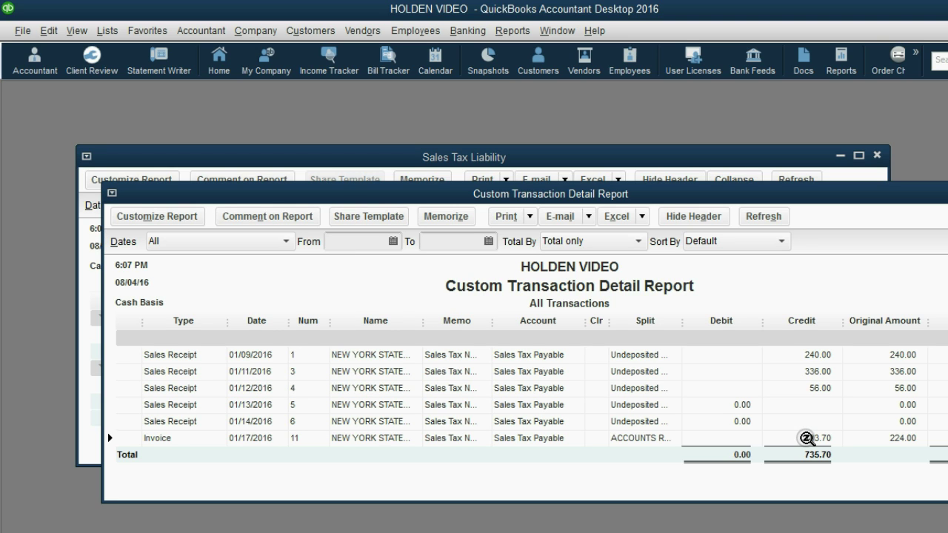
double_click(806, 438)
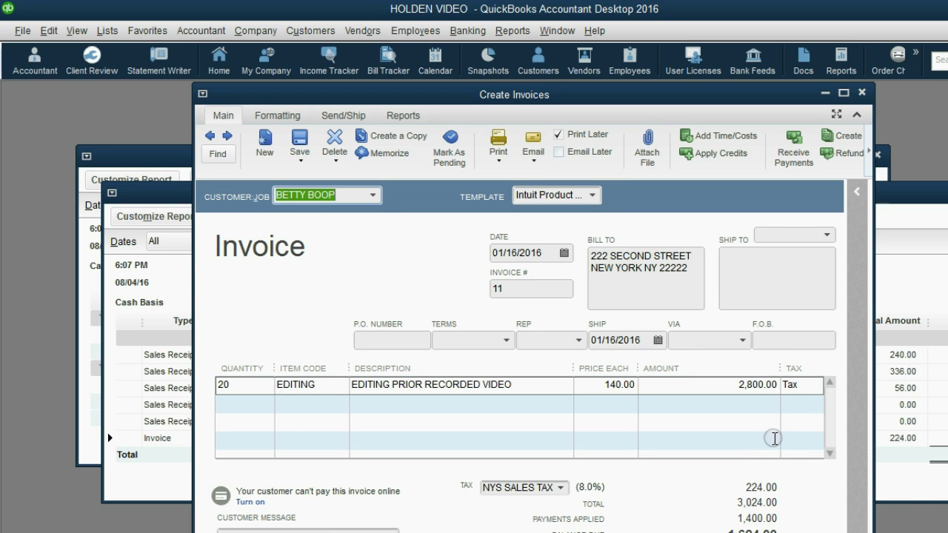
click(763, 435)
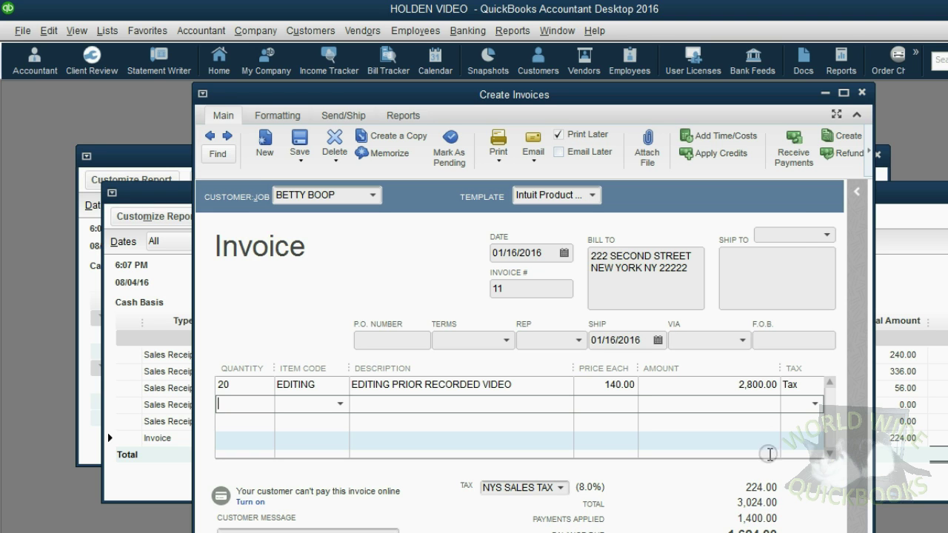
click(862, 92)
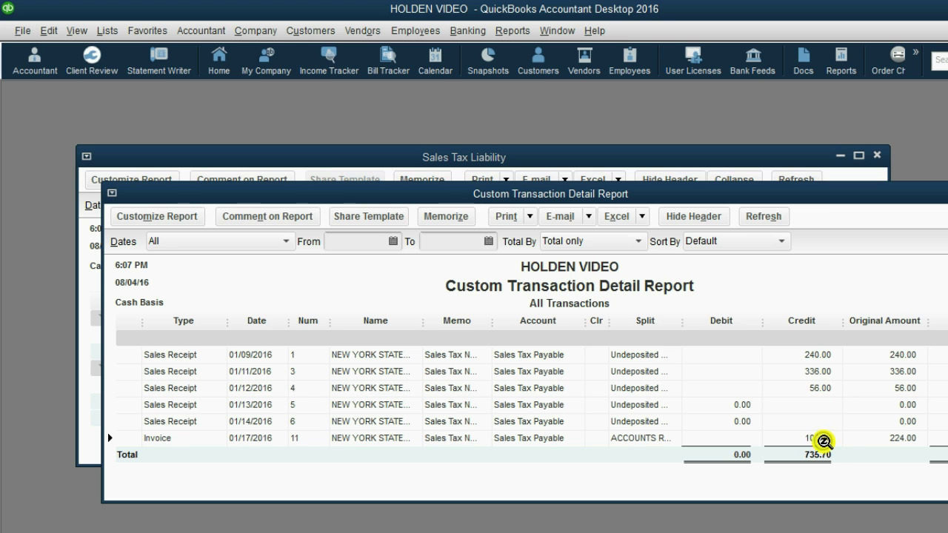
double_click(661, 440)
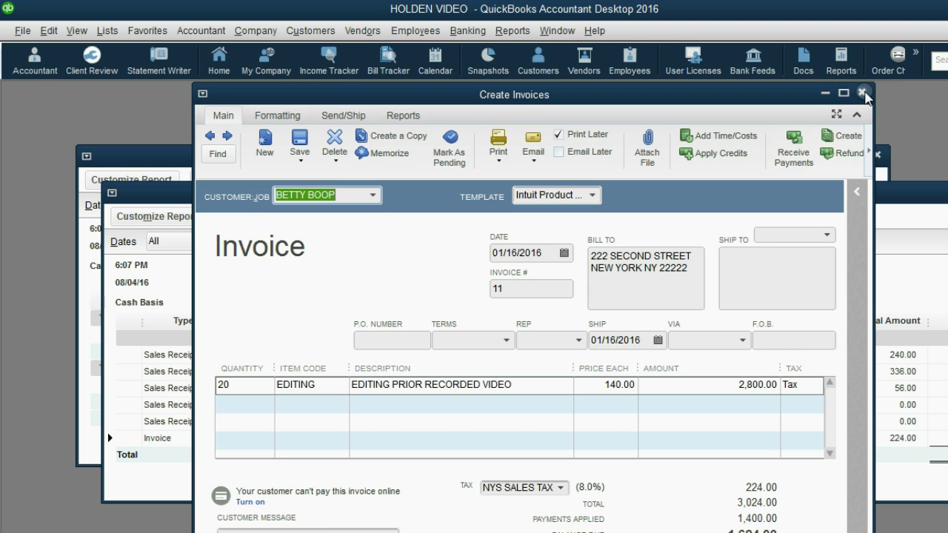
click(862, 93)
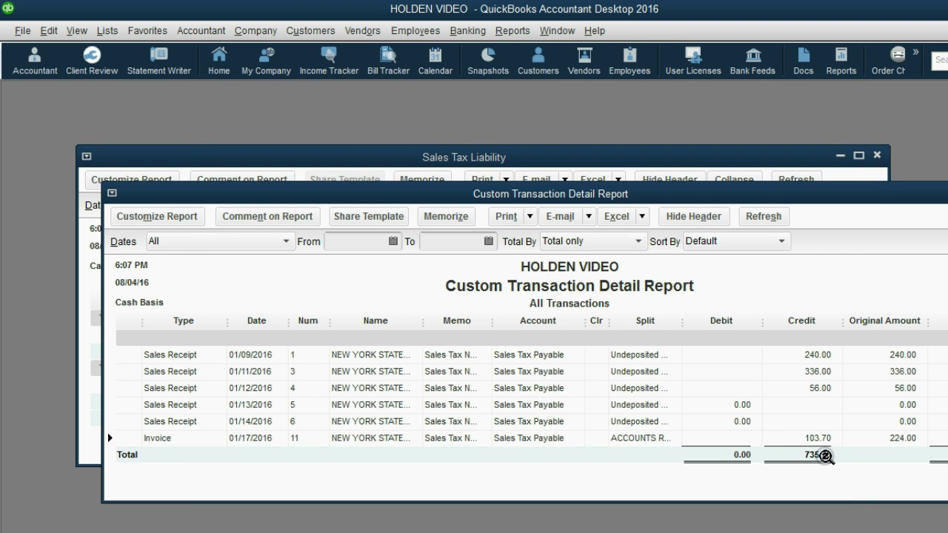
double_click(639, 440)
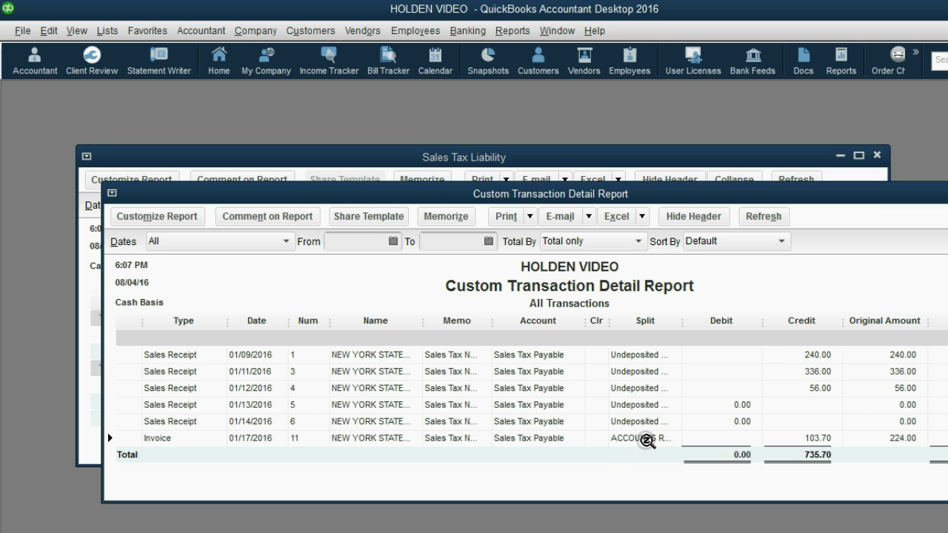
double_click(812, 440)
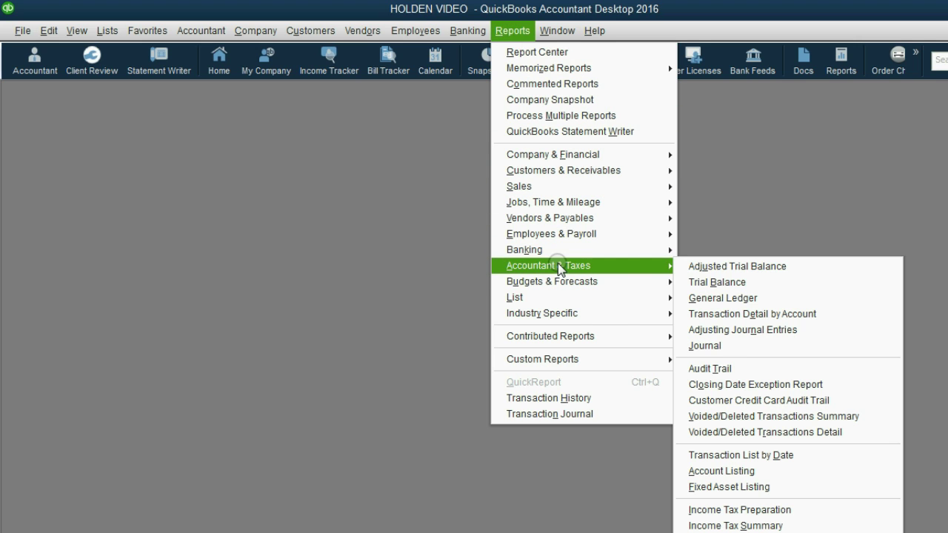
Run the Trial Balance report for all dates to examine the Sales Tax Payable balance
click(737, 287)
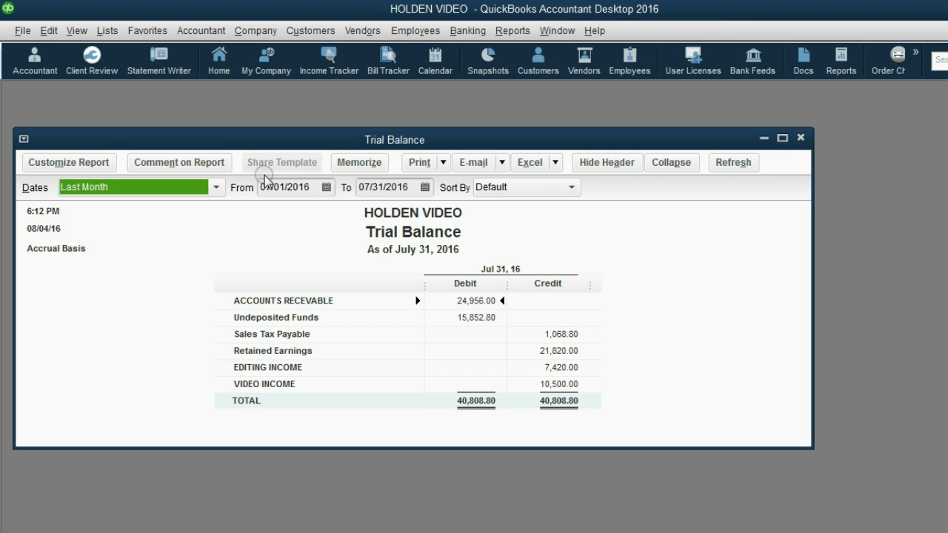
click(174, 187)
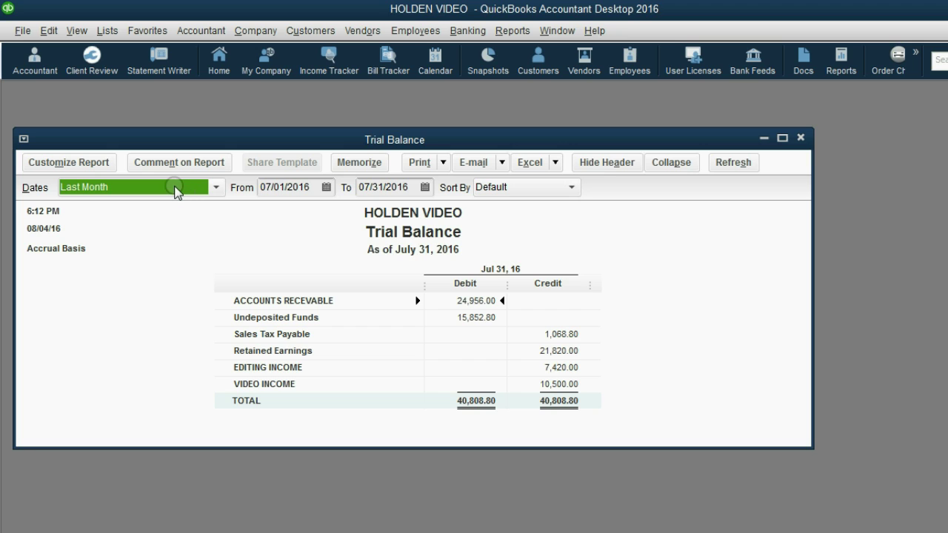
text(All)
click(175, 188)
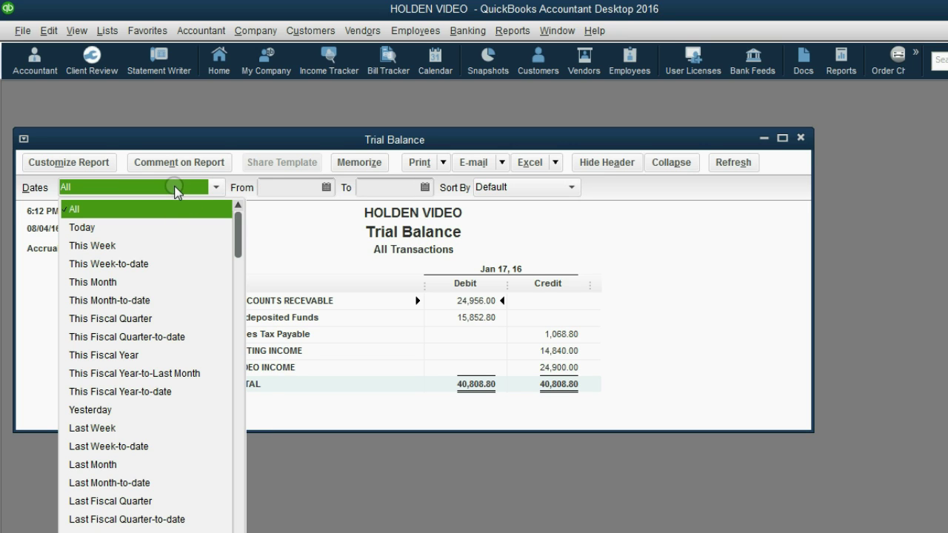
click(134, 211)
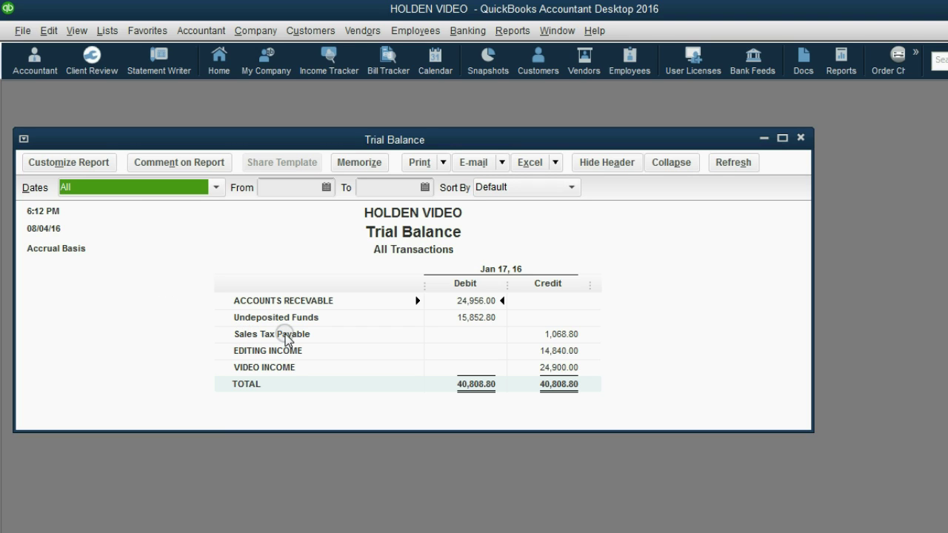
Run the Sales Tax Liability report for all dates to compare its total tax collected with the Trial Balance's Sales Tax Payable credit
click(554, 334)
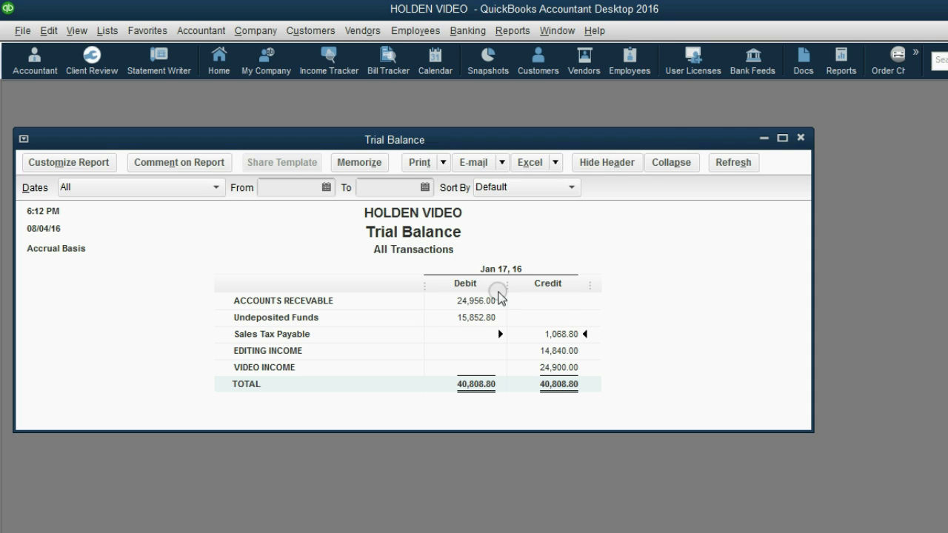
click(361, 33)
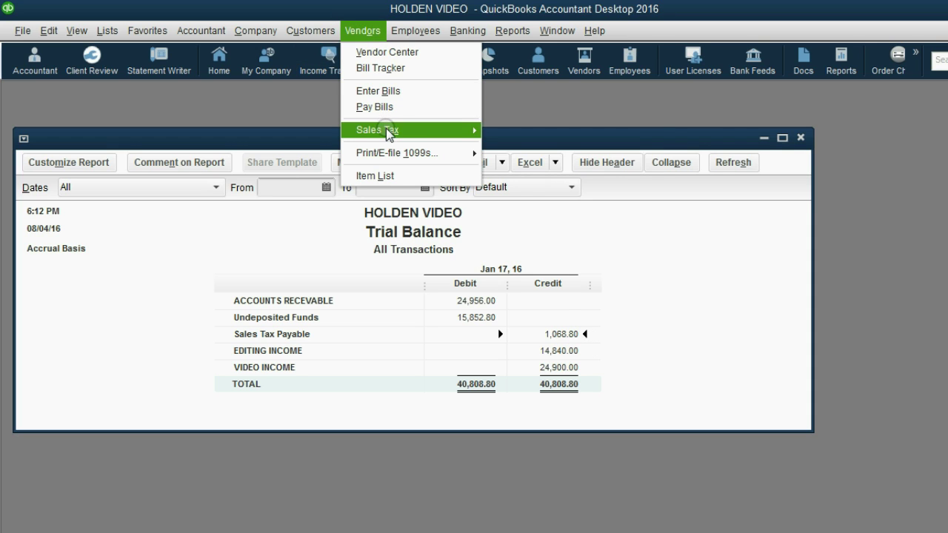
mouse_move(388, 130)
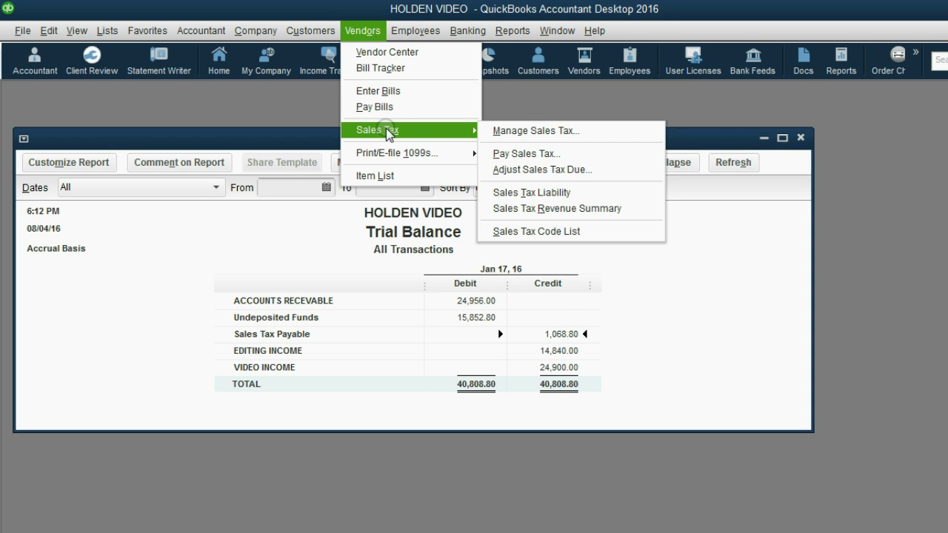
click(564, 192)
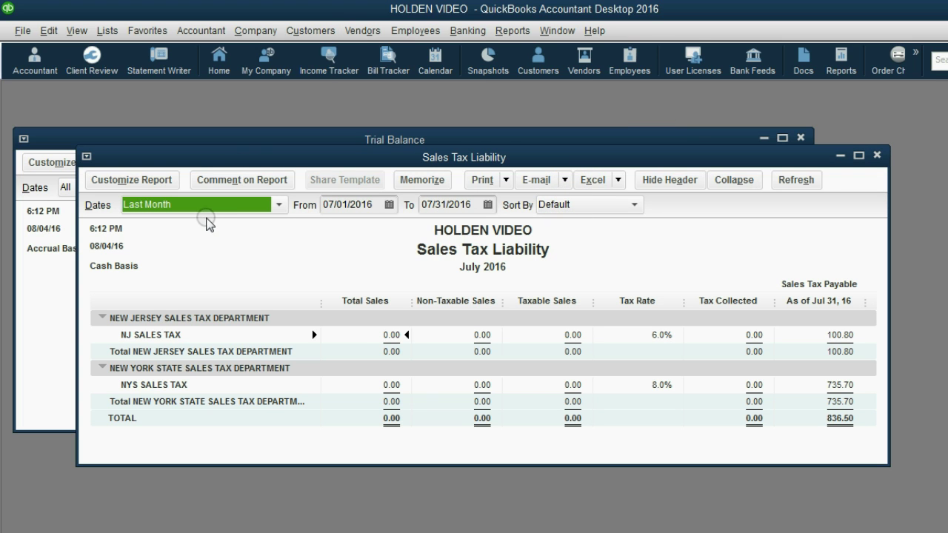
text(All)
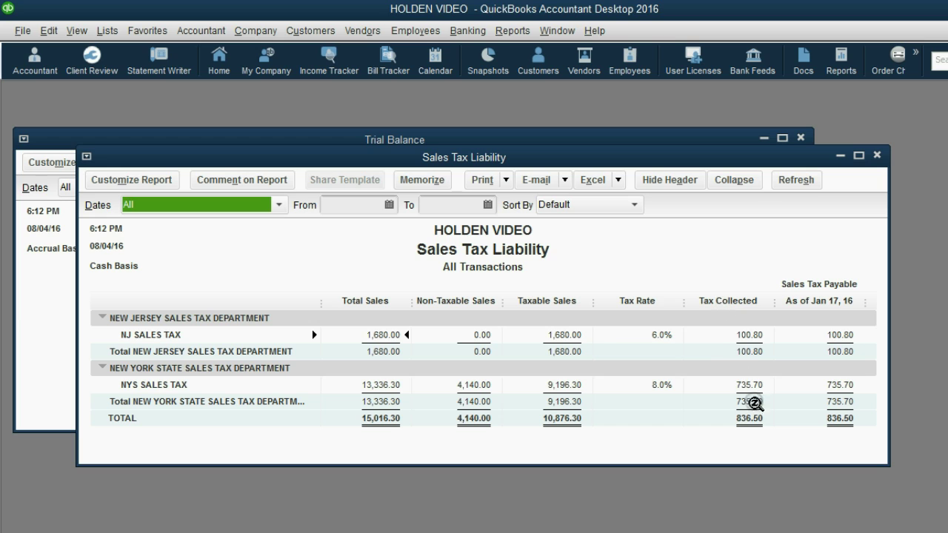
click(752, 418)
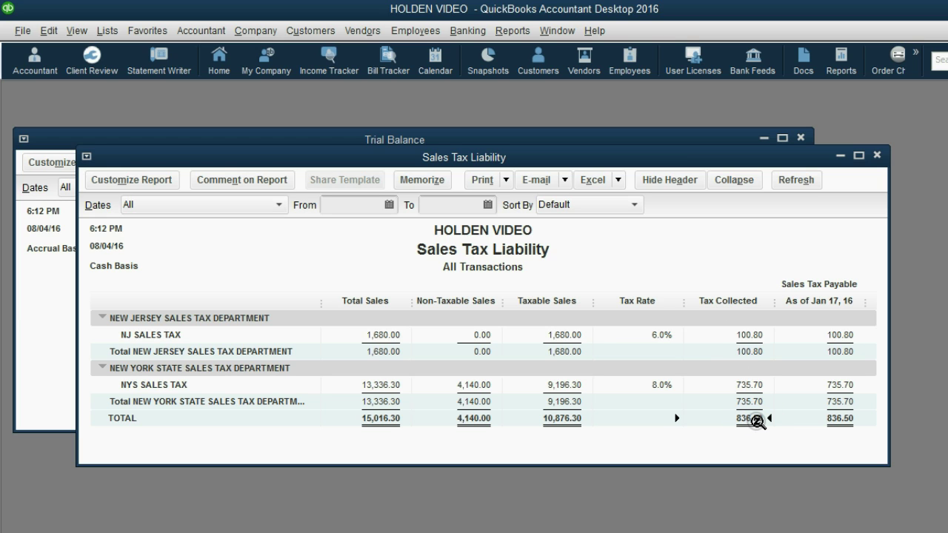
Reposition the Sales Tax Liability and Trial Balance reports for comparison, and check the Sales Tax Liability report's basis setting
drag(571, 162, 646, 155)
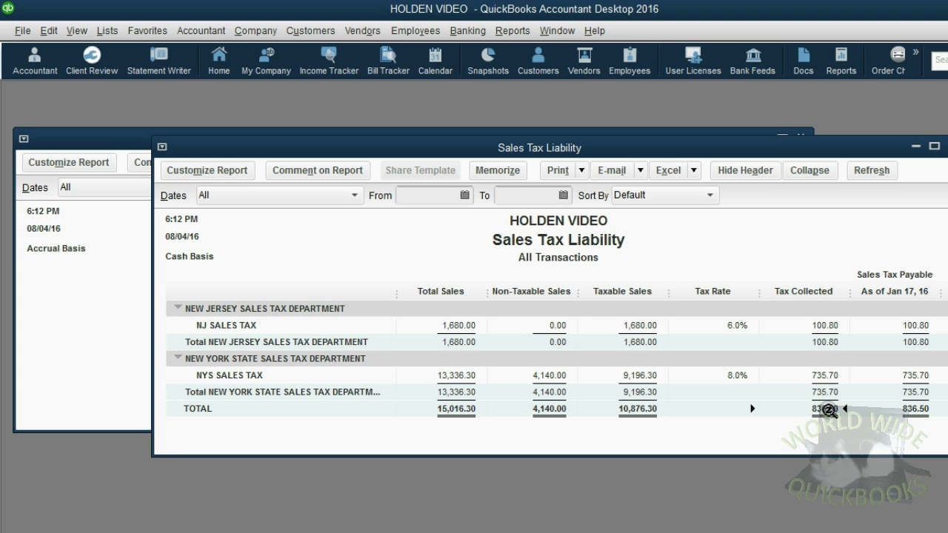
click(42, 279)
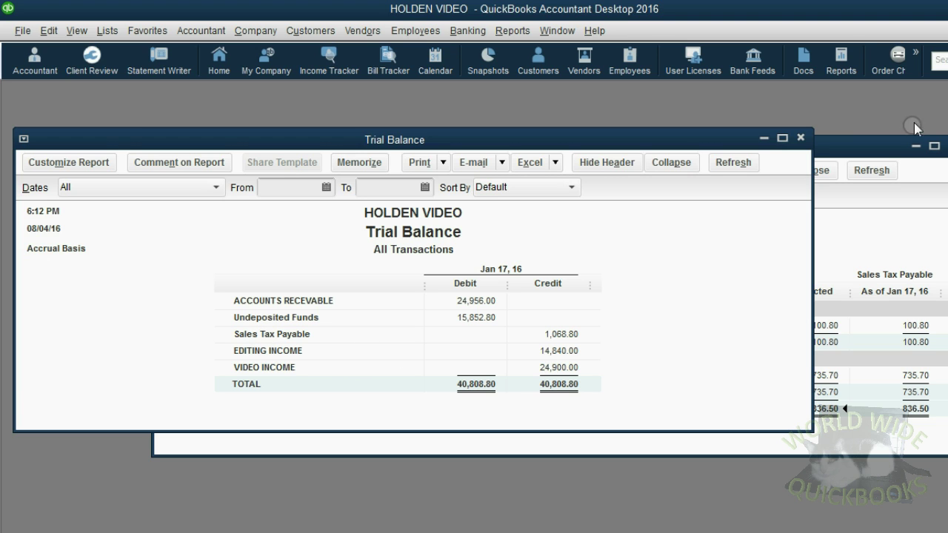
drag(871, 148, 888, 154)
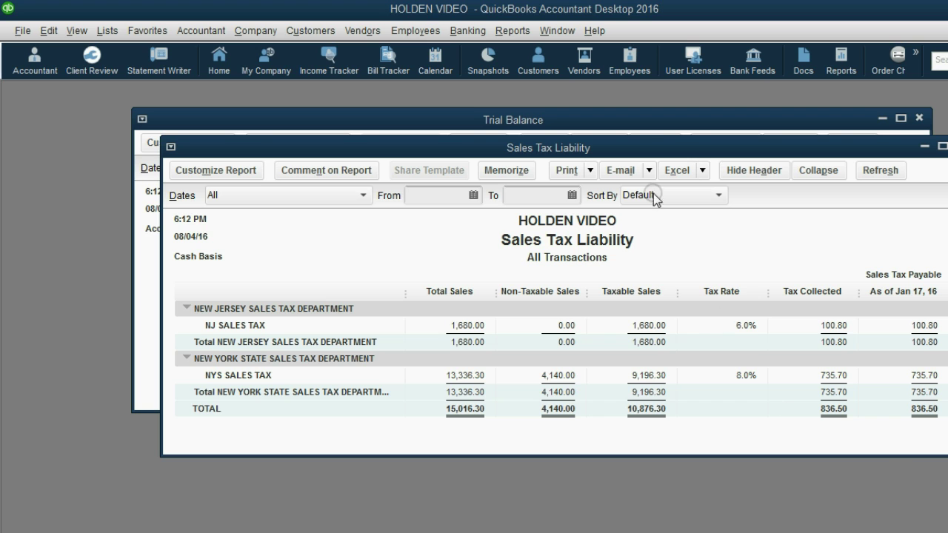
drag(646, 155, 586, 156)
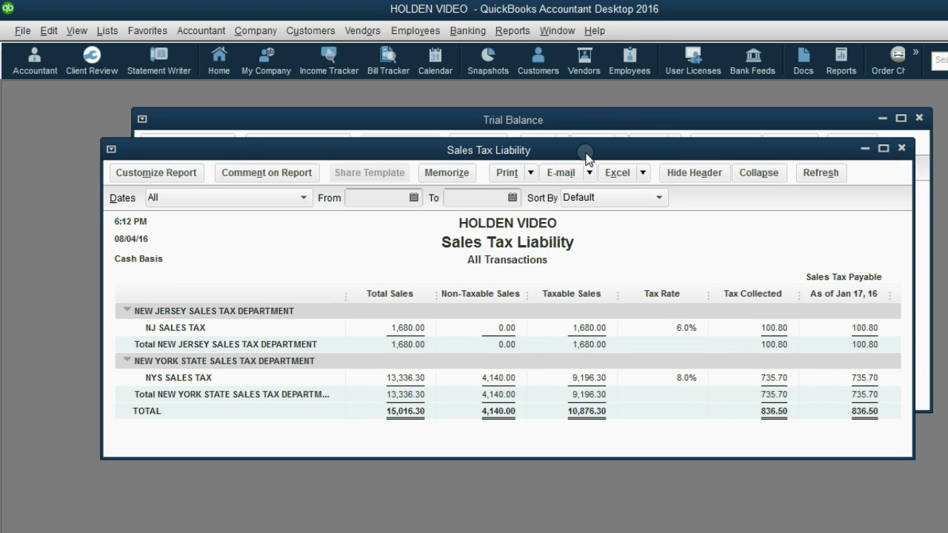
click(178, 173)
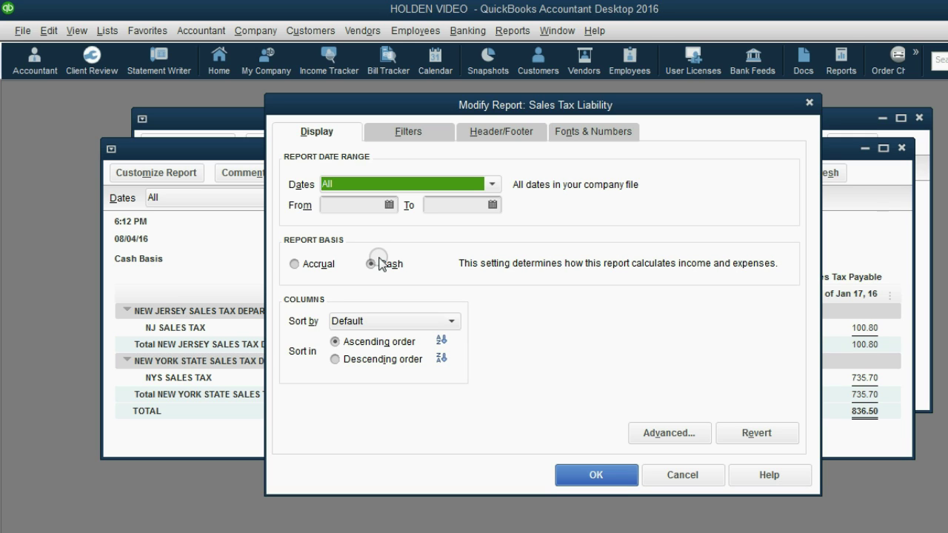
click(671, 475)
Change the Trial Balance report's basis to Cash
click(327, 124)
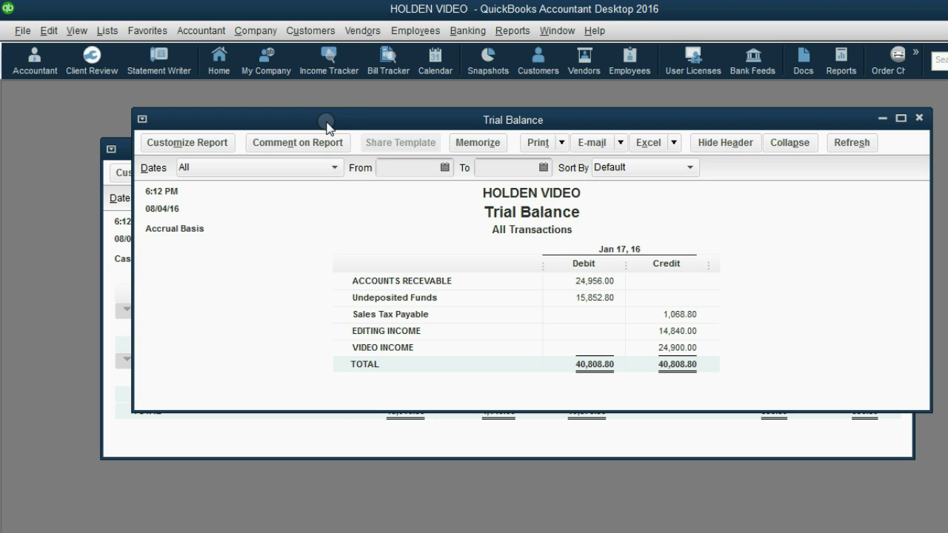
click(222, 146)
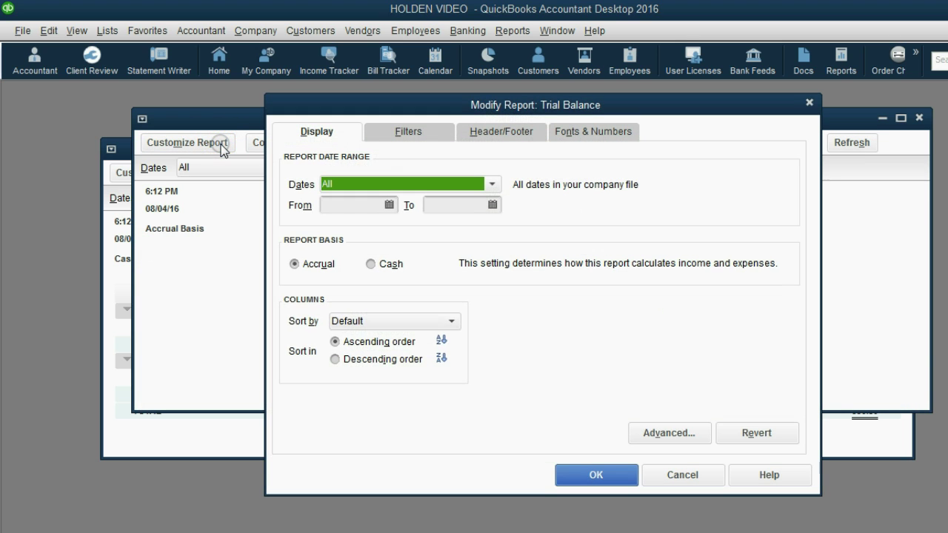
click(303, 268)
click(369, 265)
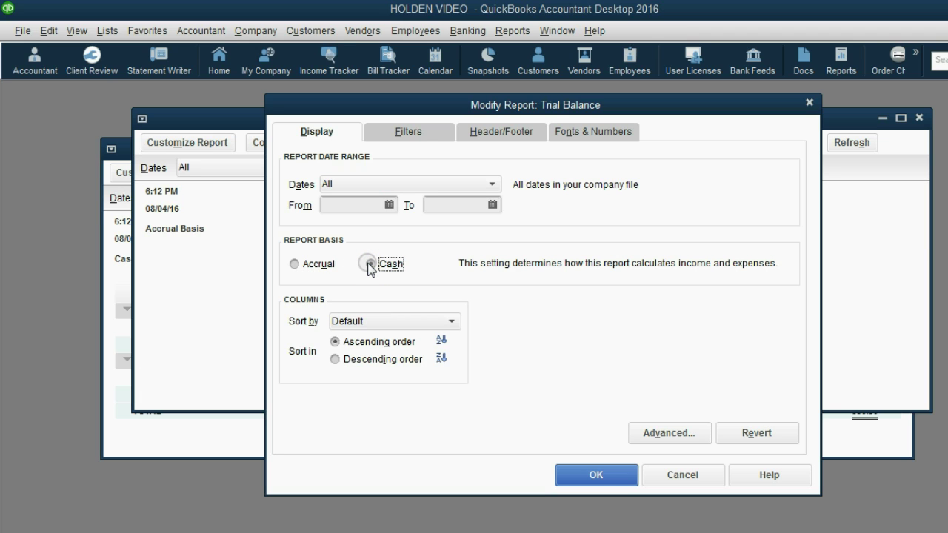
click(593, 478)
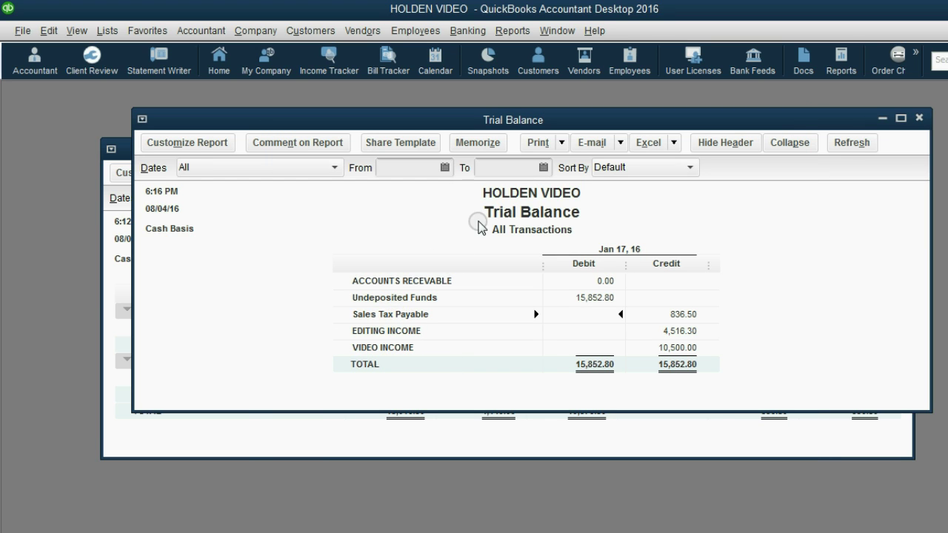
Compare the cash-basis Trial Balance's Sales Tax Payable credit with the total tax collected in the Sales Tax Liability report
click(537, 225)
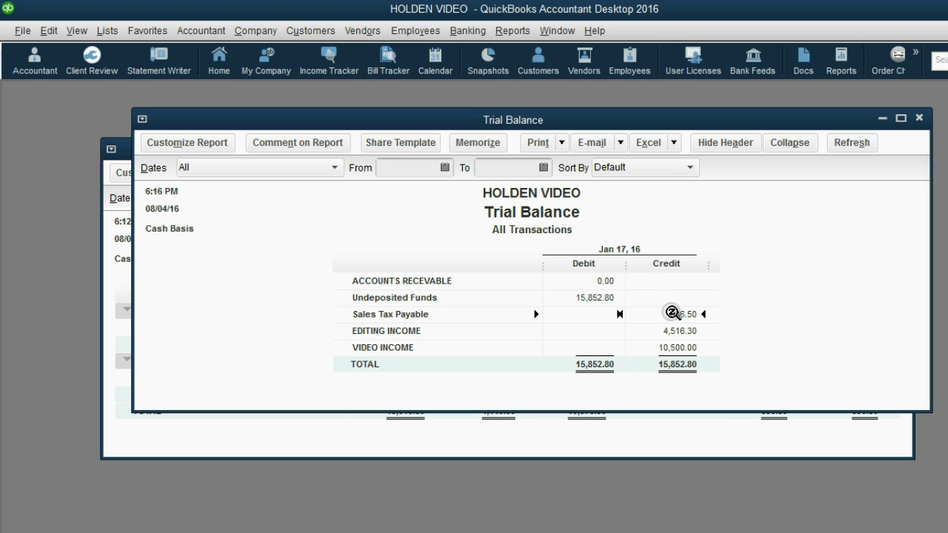
click(709, 315)
click(739, 434)
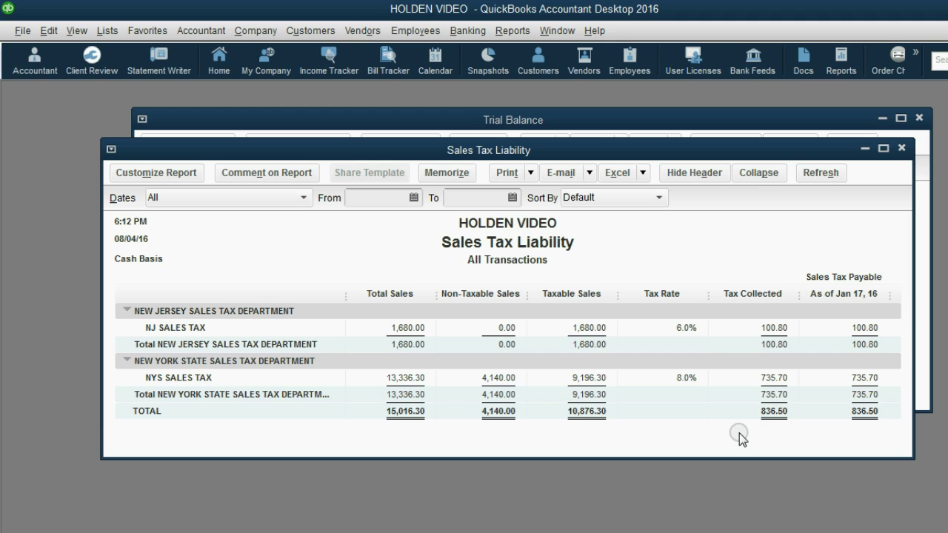
click(773, 412)
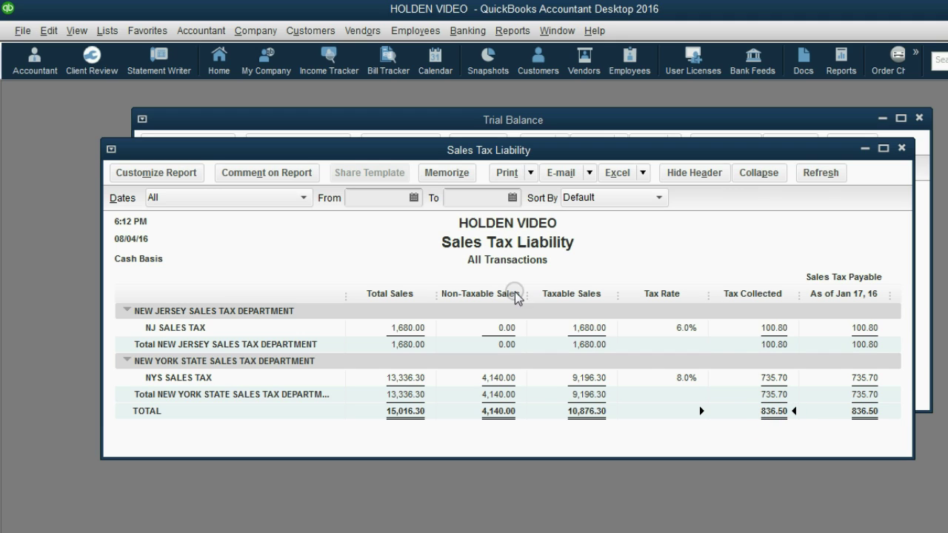